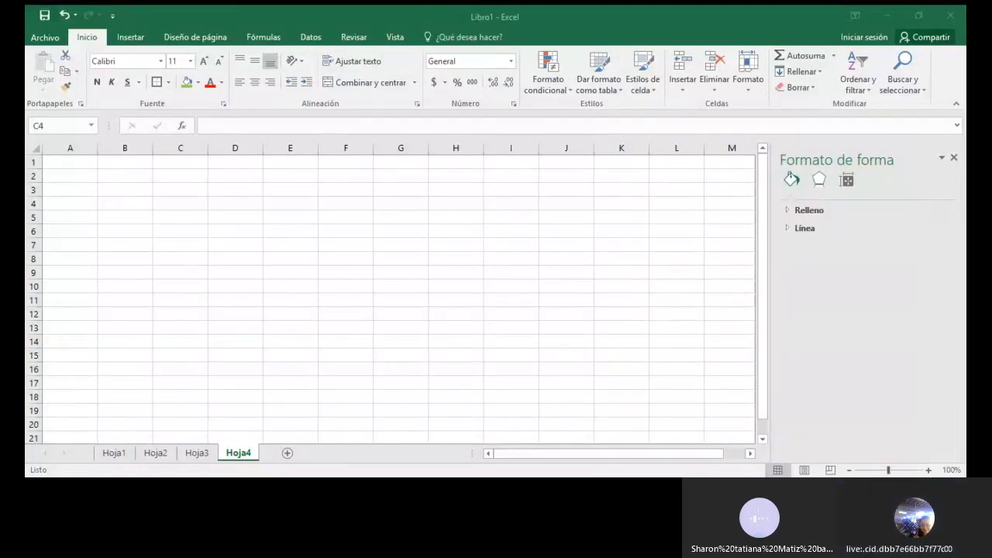
Step: Enter the column headers REFERENCIA in C4 and CANTIDAD in D4 of sheet Hoja4
click(265, 435)
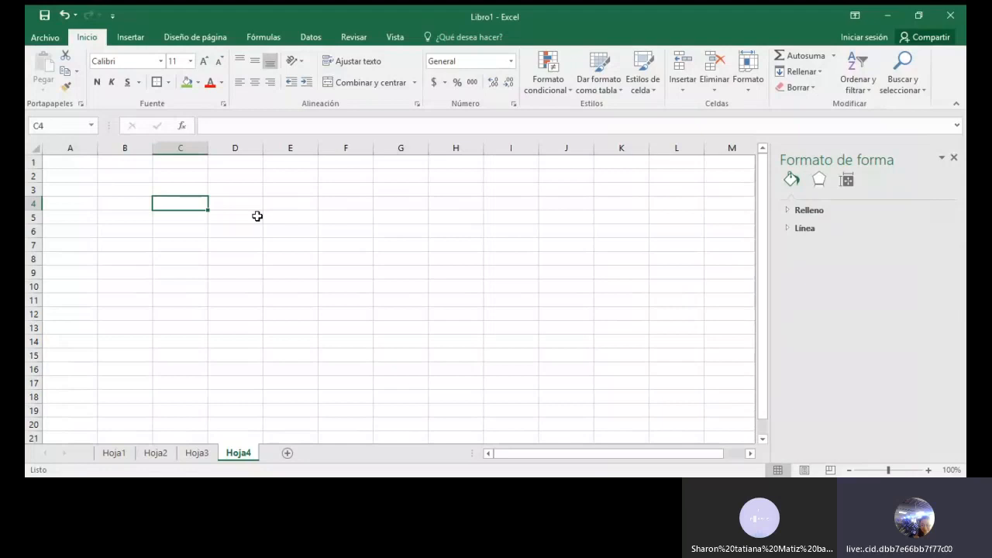
text(REFERNCI)
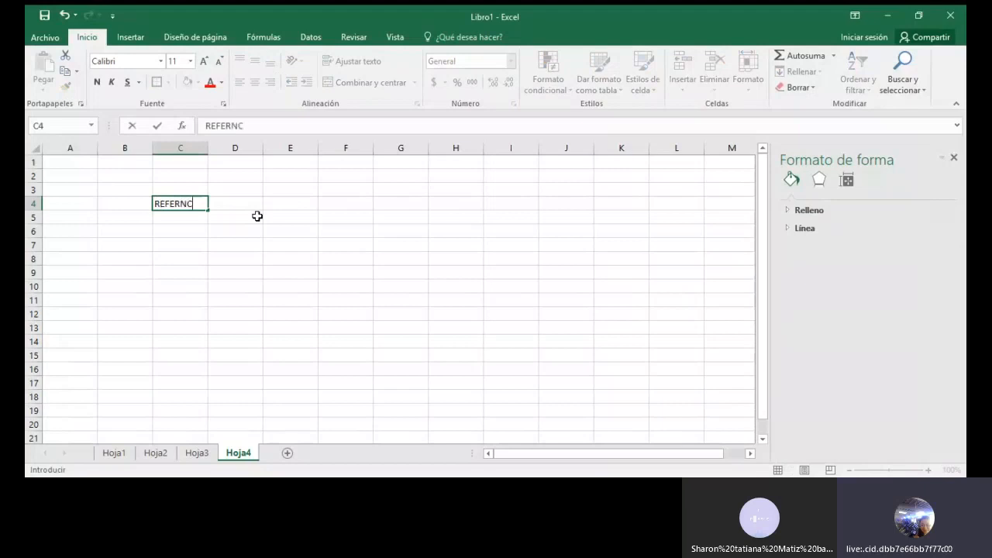
key(BackSpace)
key(BackSpace)
key(BackSpace)
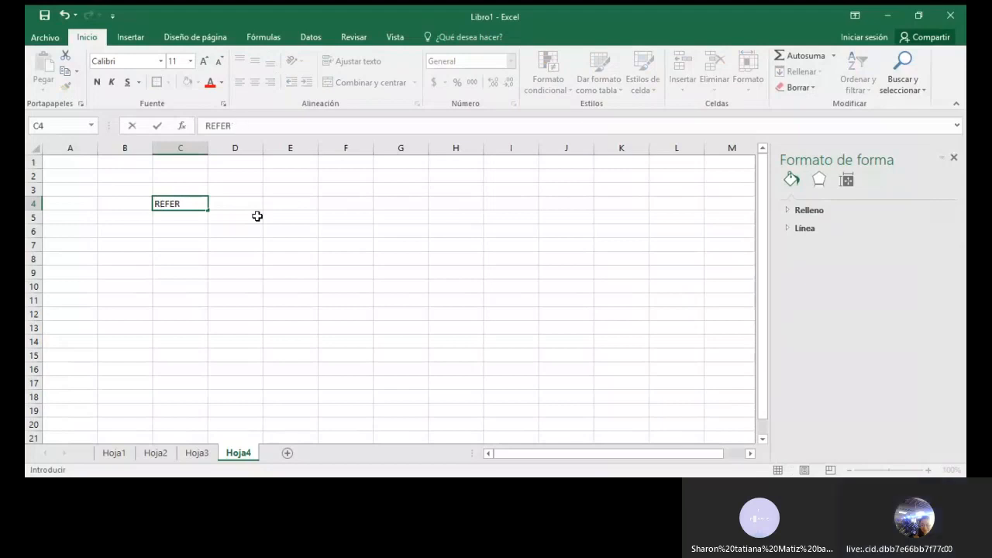
text(ENCIA)
key(Tab)
text(CANMTIDAD)
key(BackSpace)
key(BackSpace)
key(BackSpace)
key(BackSpace)
key(BackSpace)
key(BackSpace)
text(TIDAD)
key(Return)
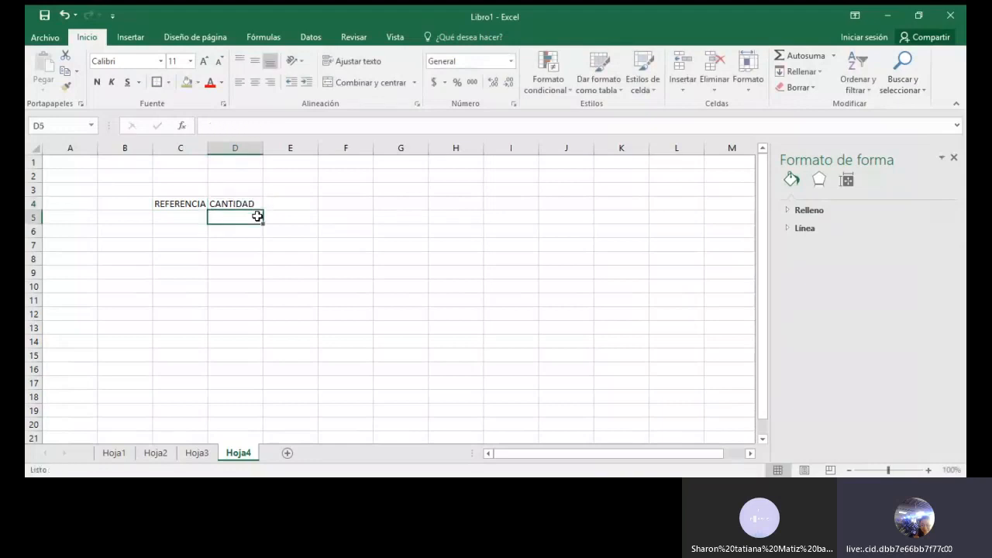
Step: Fill C5:C13 under REFERENCIA with the letters A to I, one per row
click(192, 215)
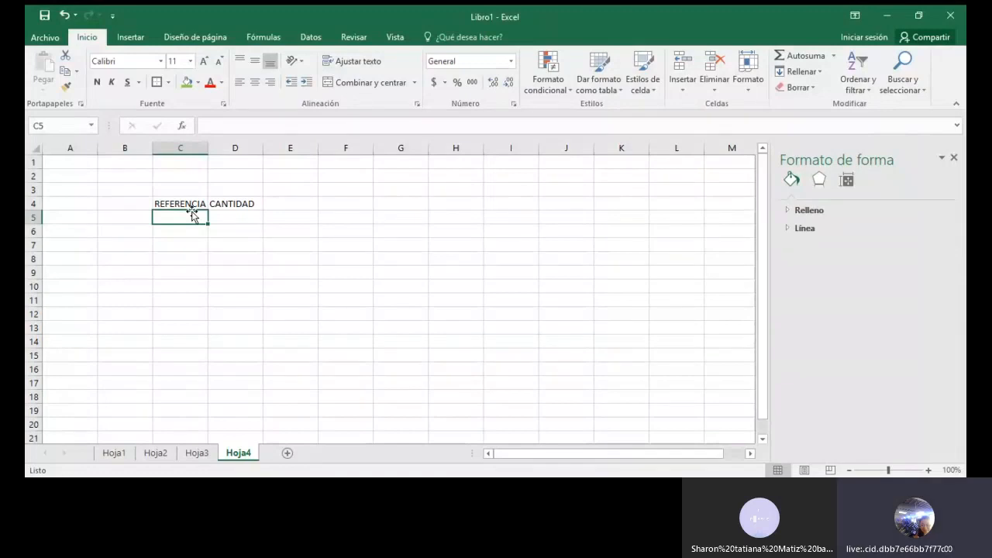
text(A)
key(Return)
text(B)
key(Return)
text(C)
key(Return)
text(D)
key(Return)
text(E)
key(Return)
text(F)
key(Return)
text(G)
key(Return)
text(H)
key(ctrl+Return)
key(Return)
text(I)
Step: Fill D5:D13 under CANTIDAD with 4200, 3500, 2200, 1100, 3300, 2700, 1059, 900 and 3256
click(242, 216)
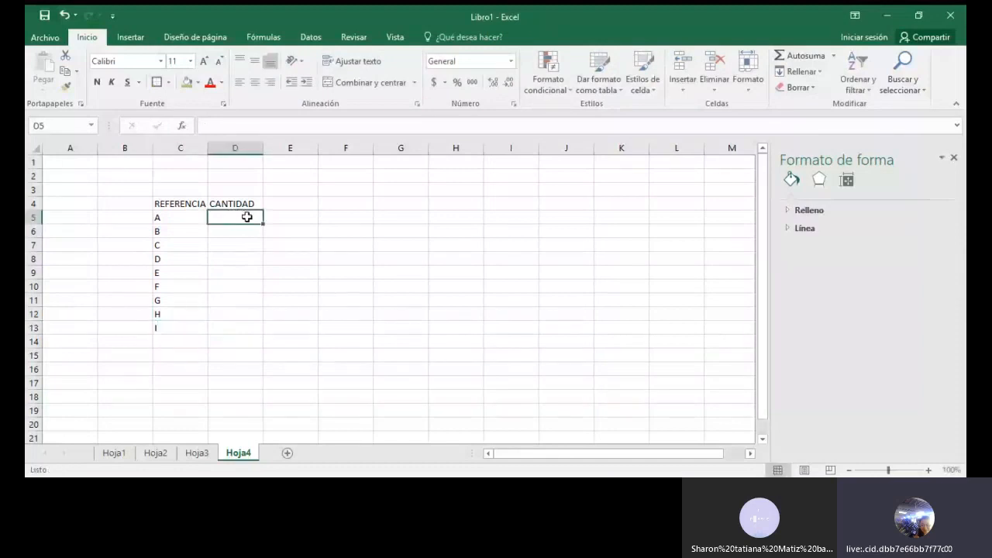
text(4200)
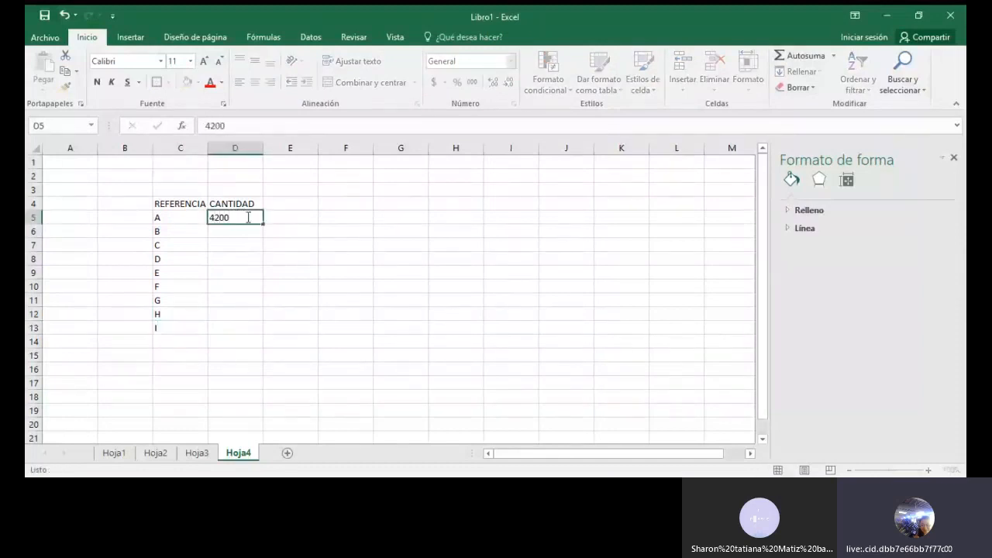
key(Return)
text(3500)
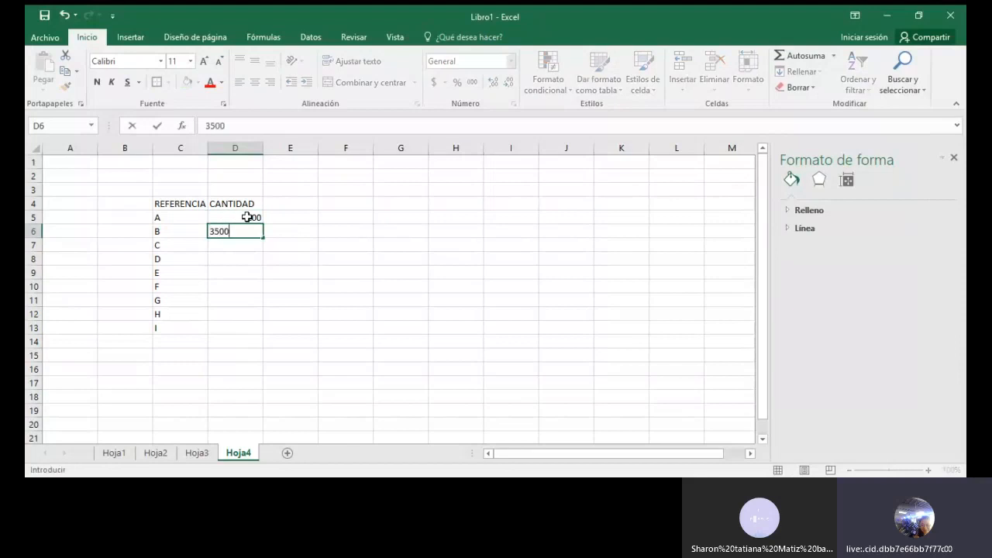
key(Return)
text(2200)
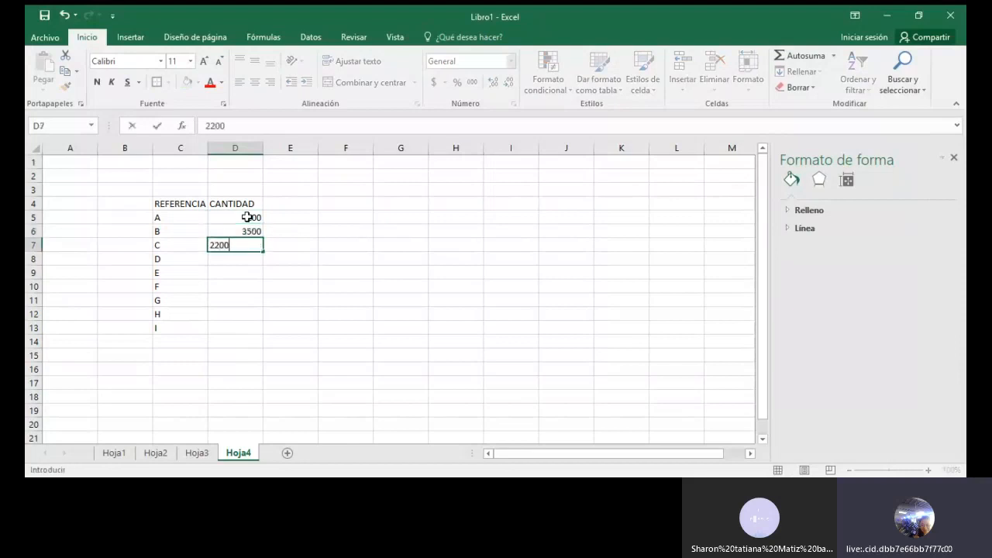
key(Return)
text(1100)
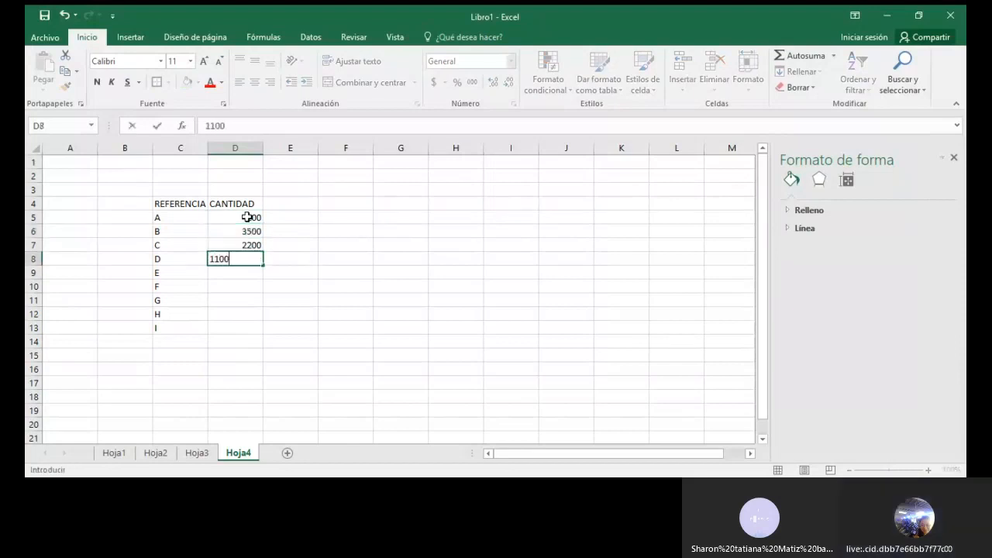
key(Return)
text(3300)
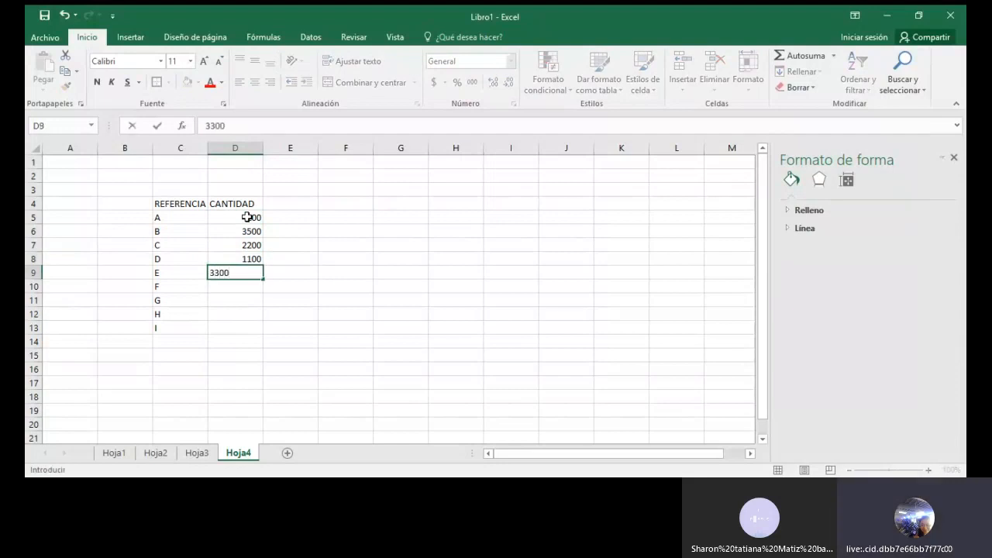
key(Return)
text(27)
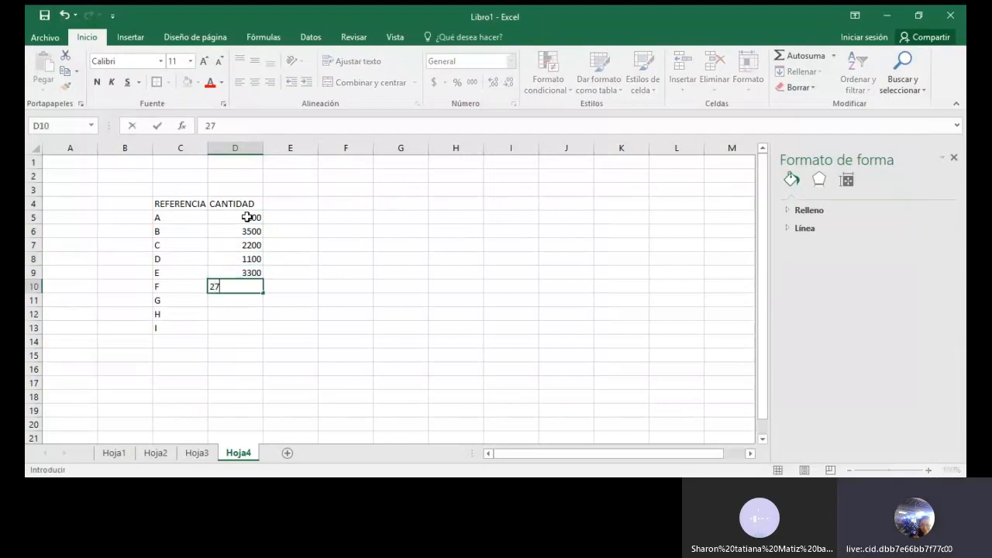
text(00)
key(Return)
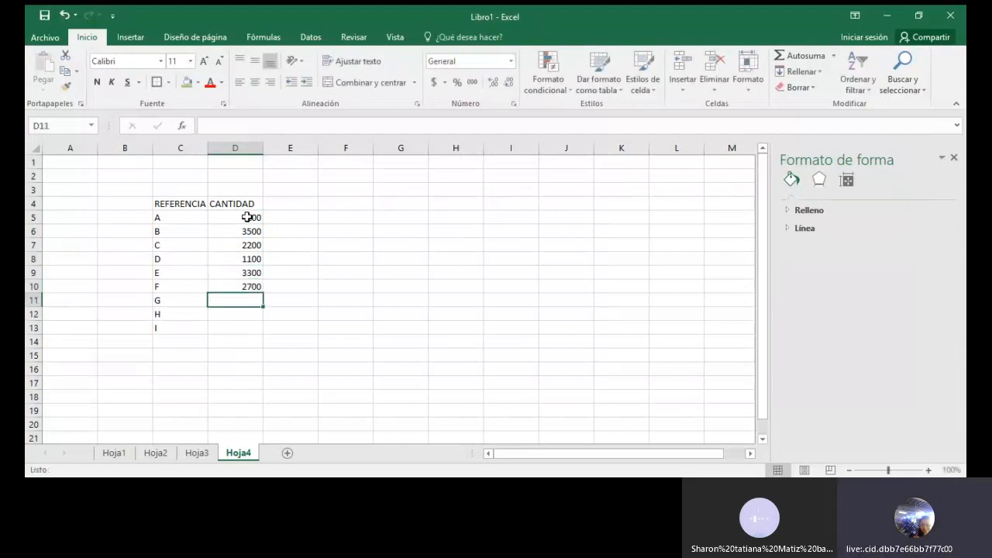
text(100)
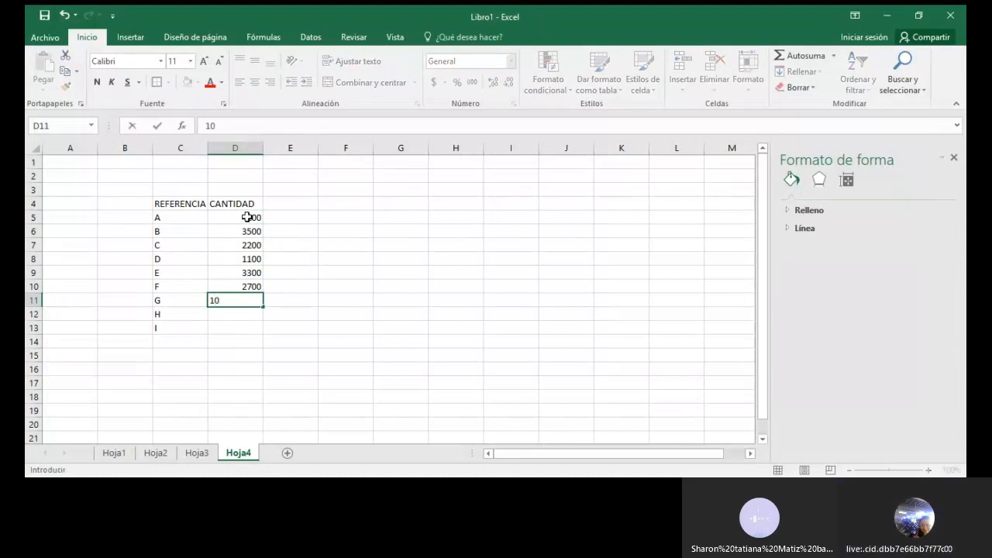
key(BackSpace)
text(59)
key(Return)
text(900)
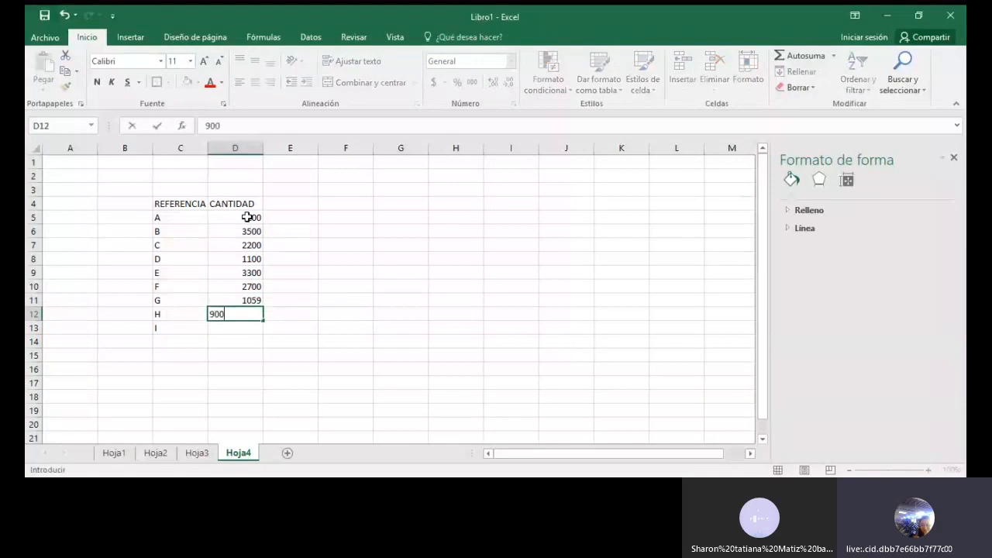
key(Return)
text(3256)
key(Return)
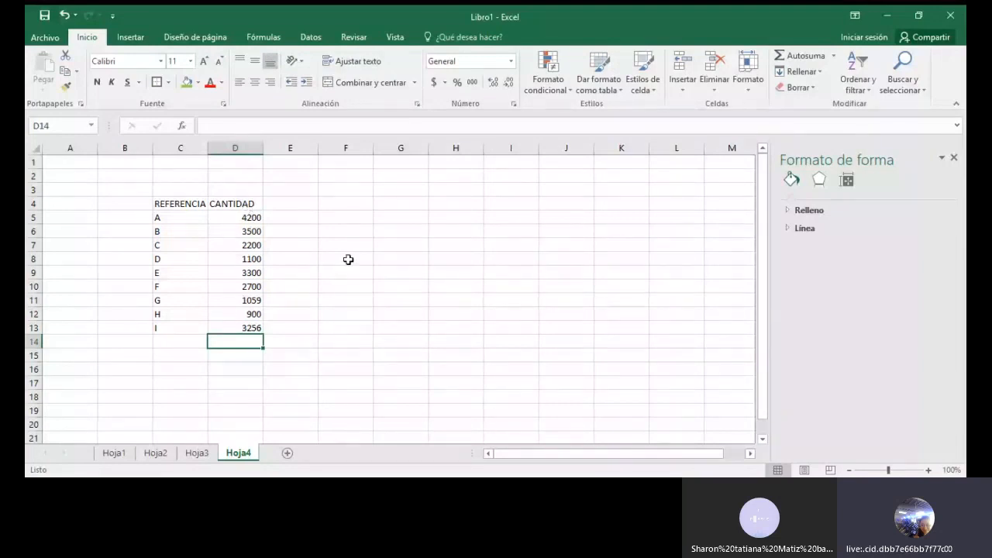
Step: Sort the CANTIDAD values in D5:D13 from largest to smallest, expanding the selection to include the references
drag(228, 217, 248, 325)
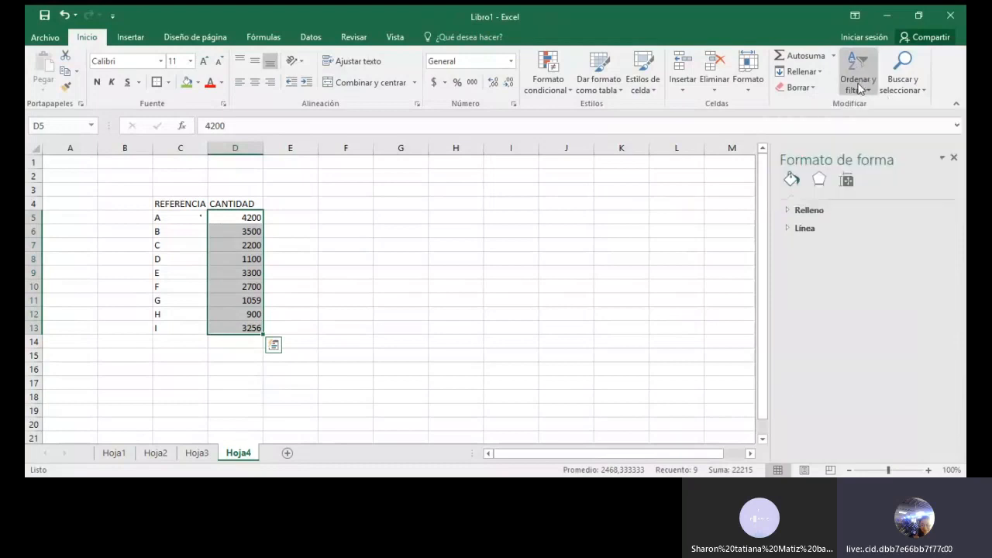
click(859, 86)
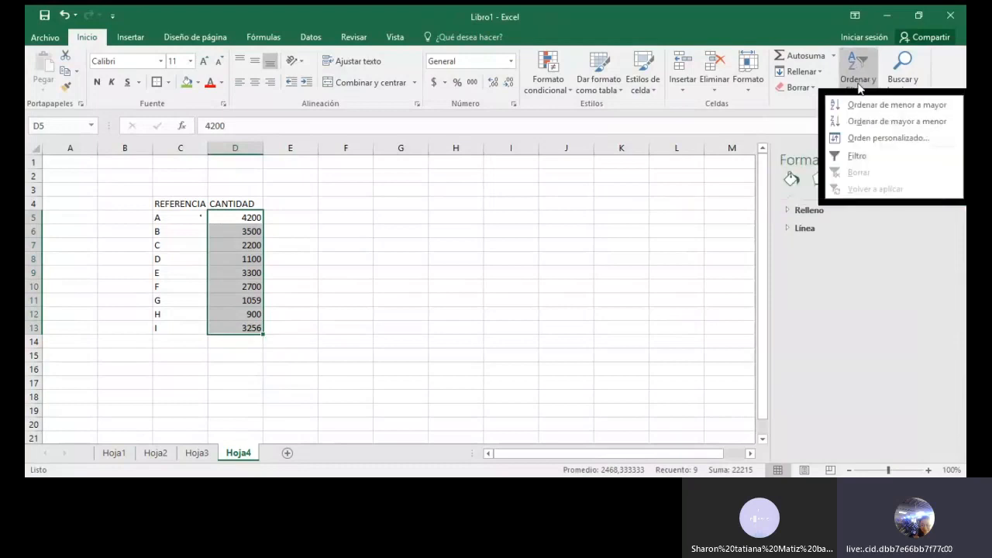
click(875, 122)
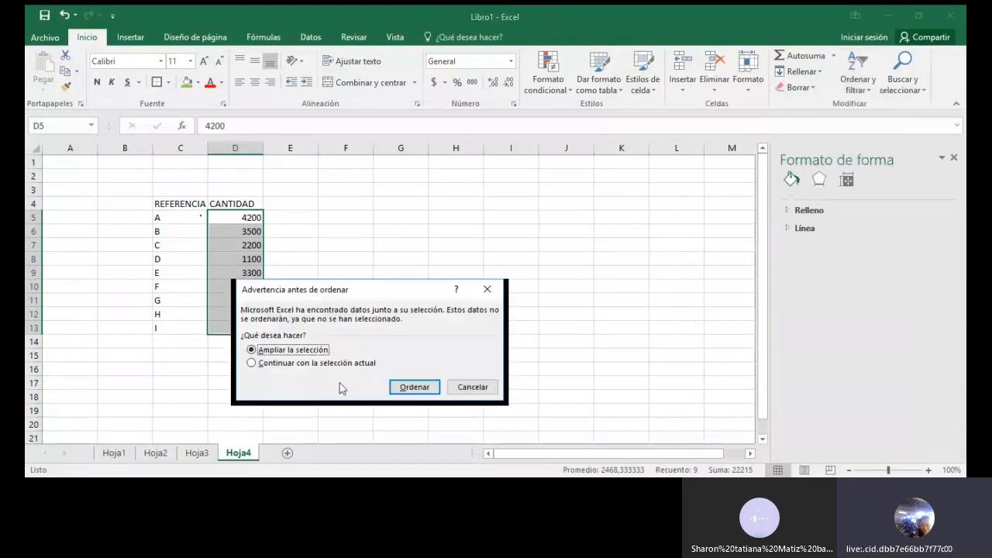
click(412, 386)
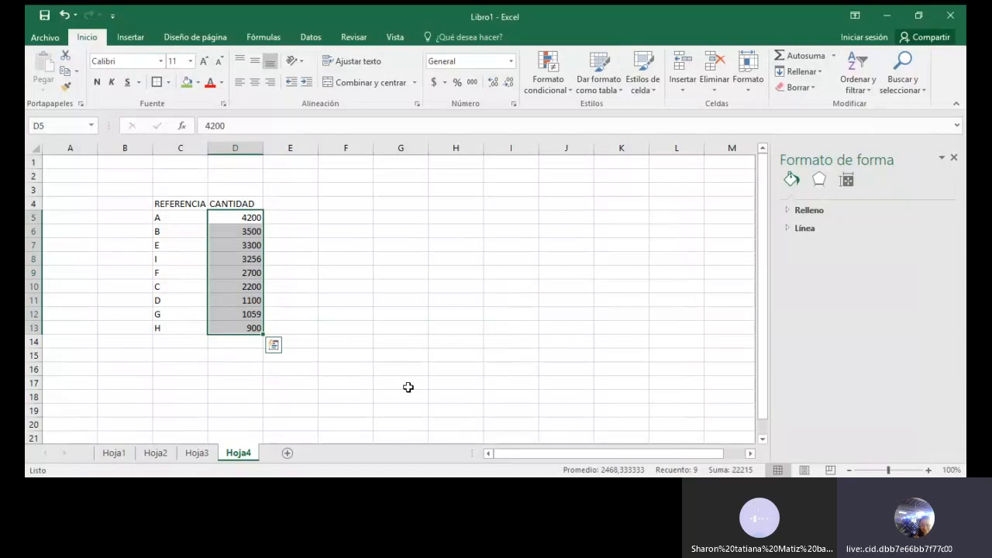
Step: Add the column header FRECUENCIA in E4, beside CANTIDAD
click(295, 204)
text(FRE)
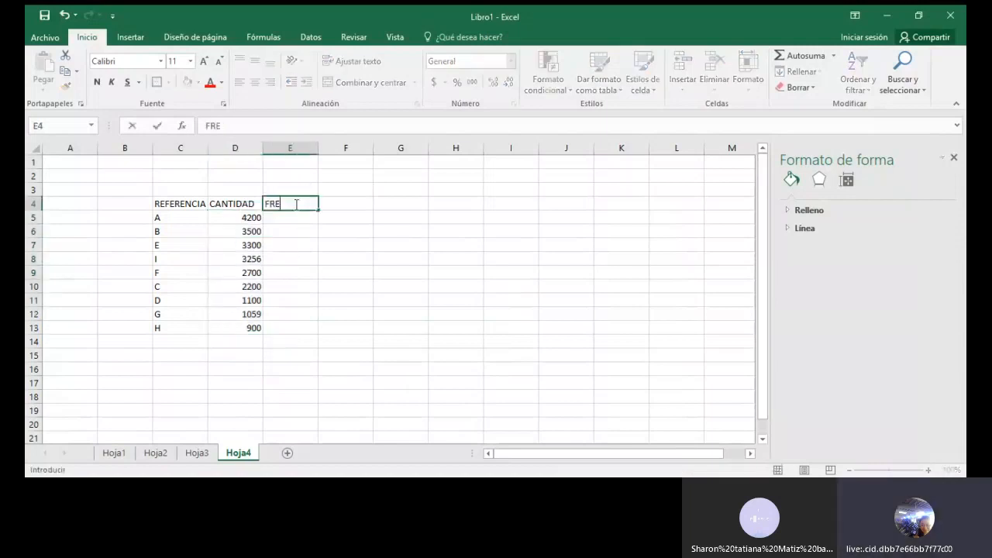
text(CUENCIA)
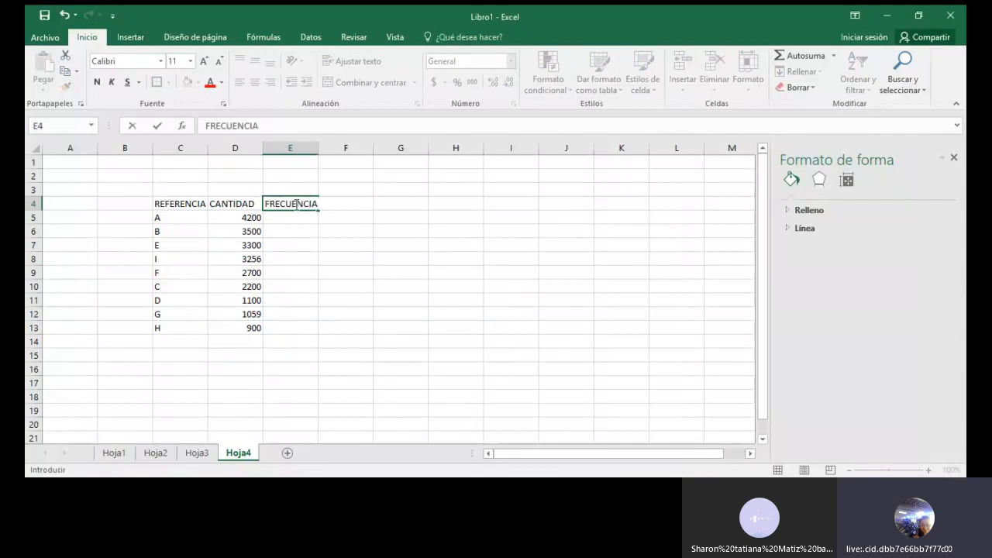
key(Return)
key(Return)
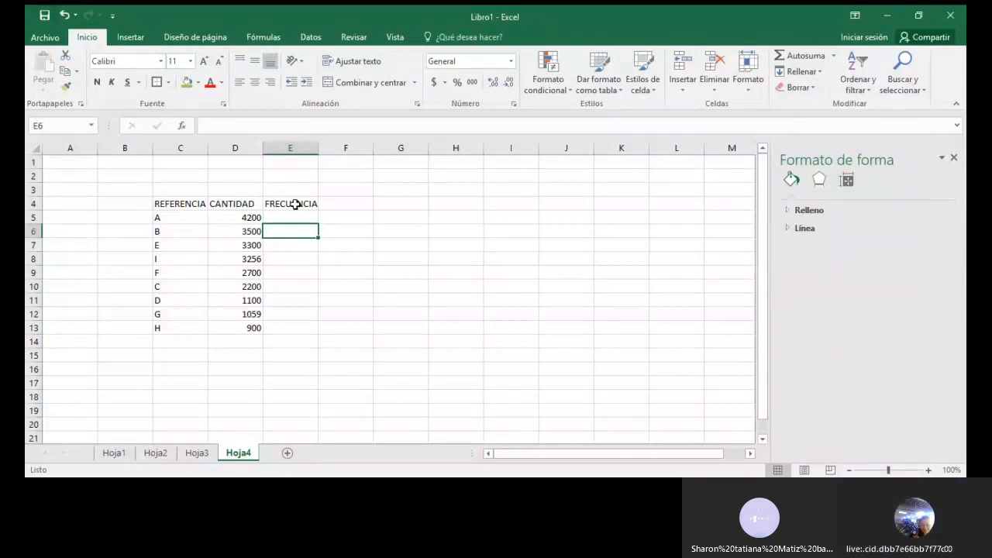
Step: Apply the standard red fill colour to cell D14 below the quantities
click(242, 343)
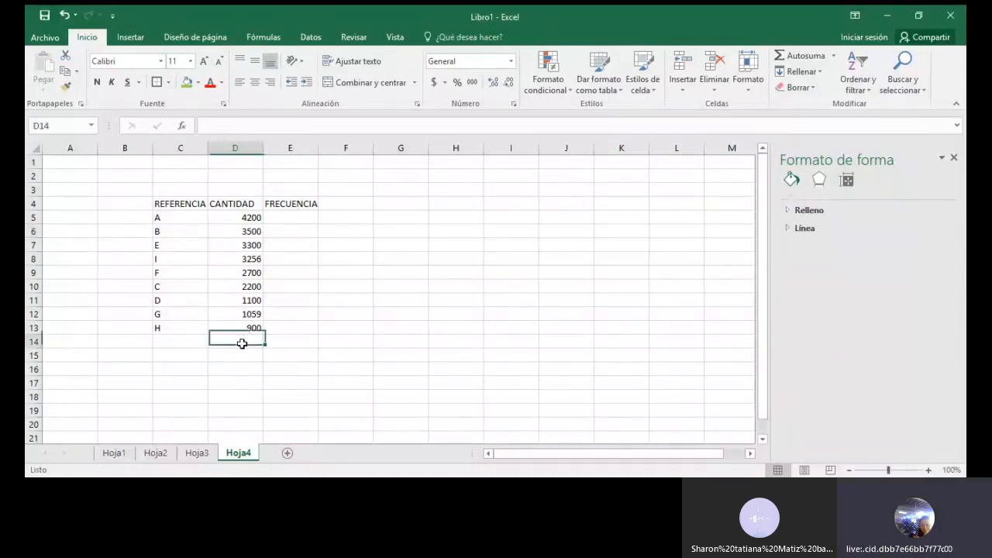
click(198, 83)
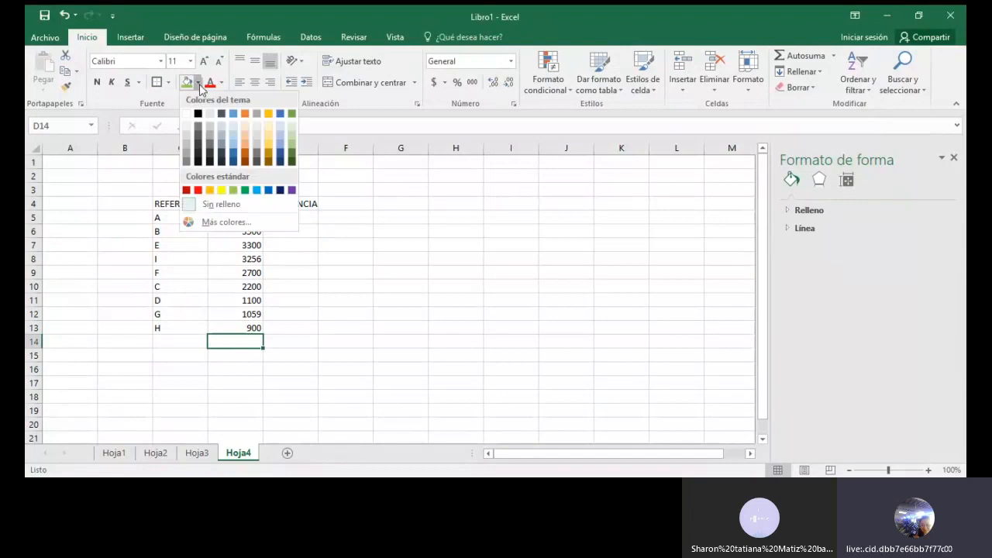
click(197, 190)
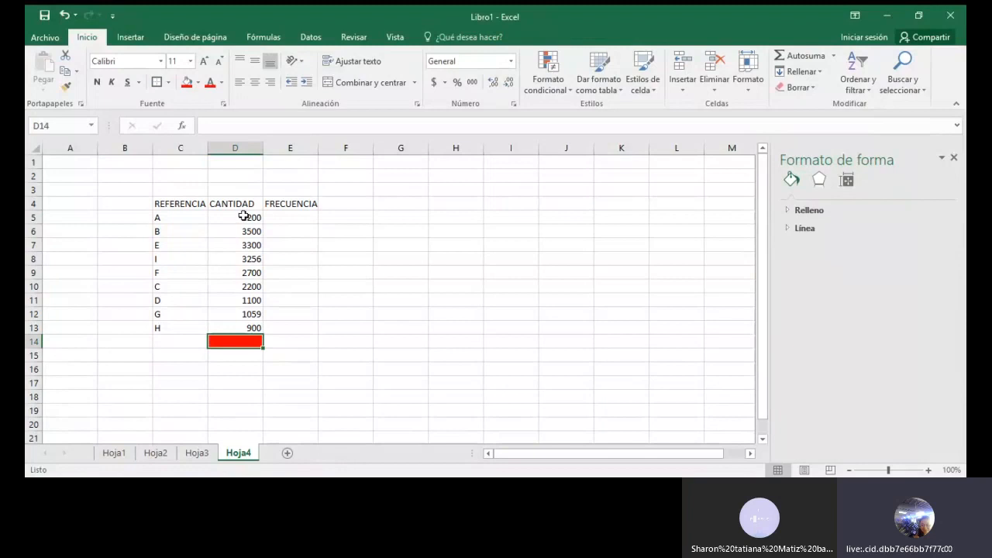
Step: Total the quantities D5:D13 with AutoSum in the red cell D14 and check its formula
drag(243, 217, 249, 327)
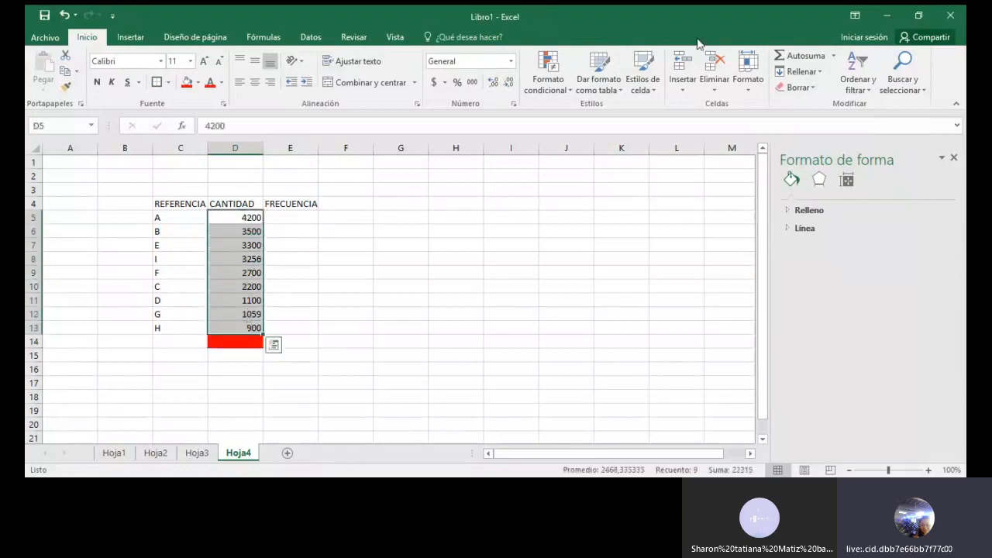
click(808, 60)
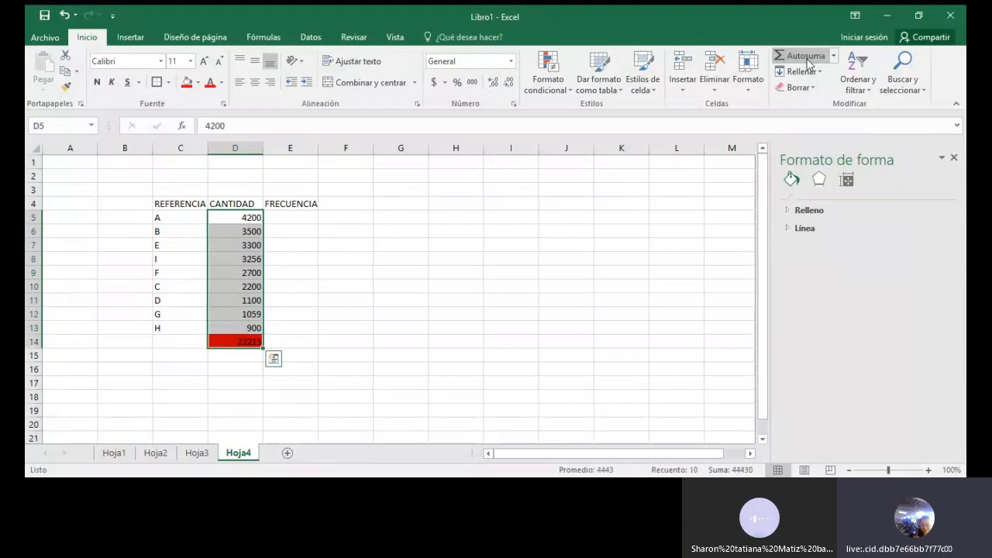
click(250, 367)
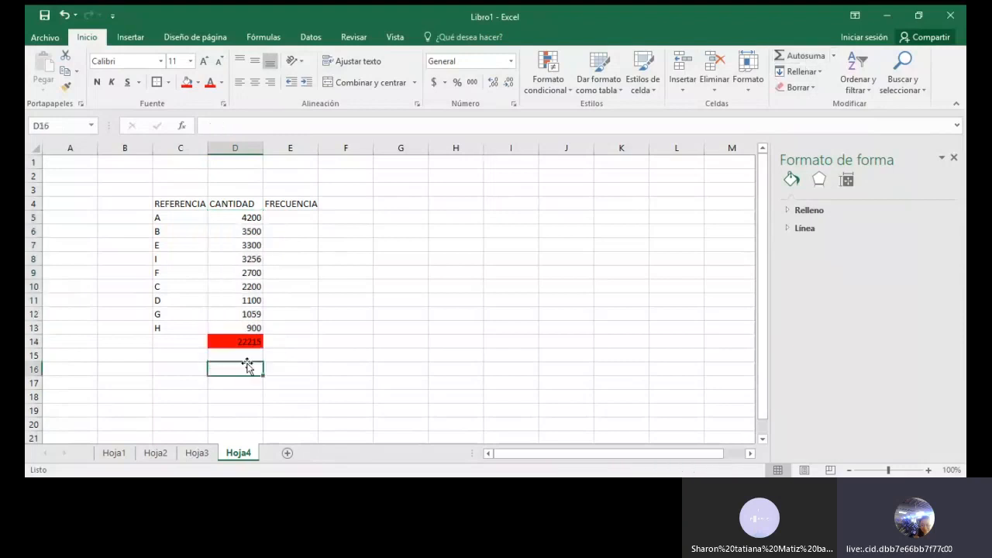
click(237, 341)
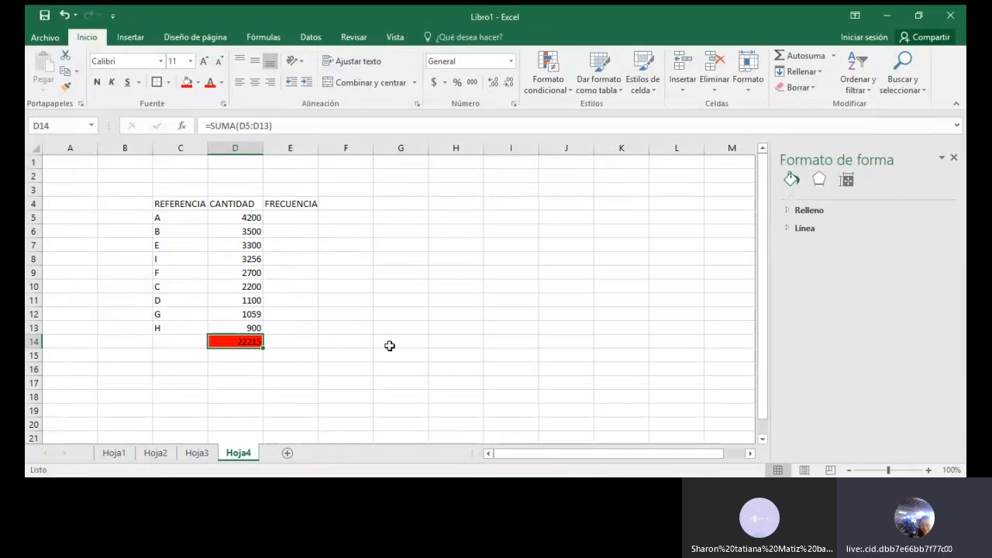
Step: Enter the formula +D5/D14 in E5 to calculate reference A's frequency relative to the total
click(293, 220)
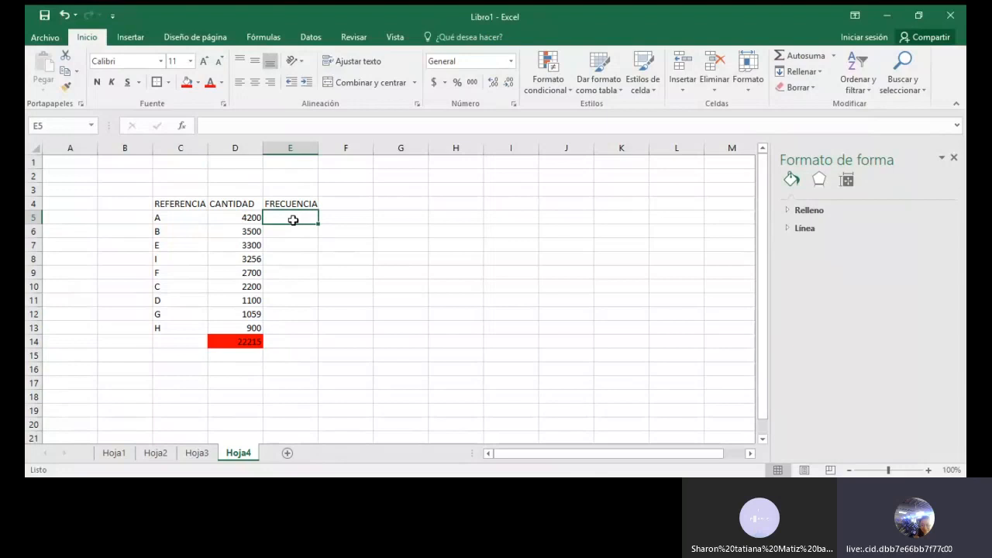
text(+)
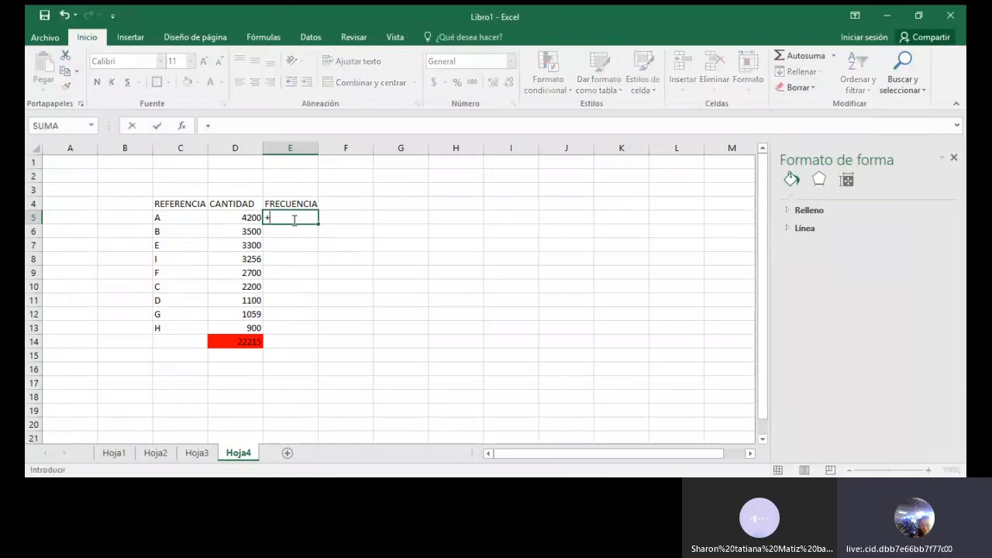
click(220, 218)
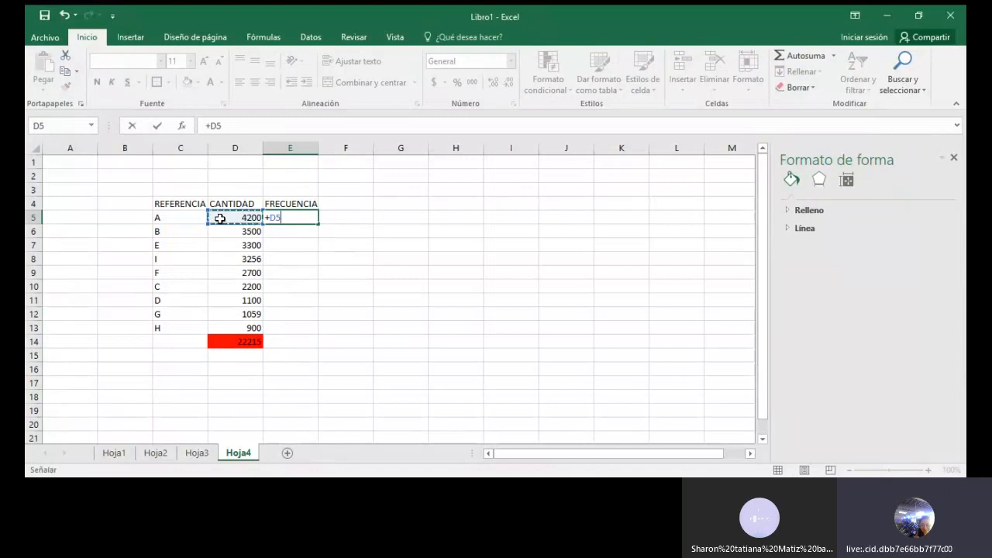
text(/)
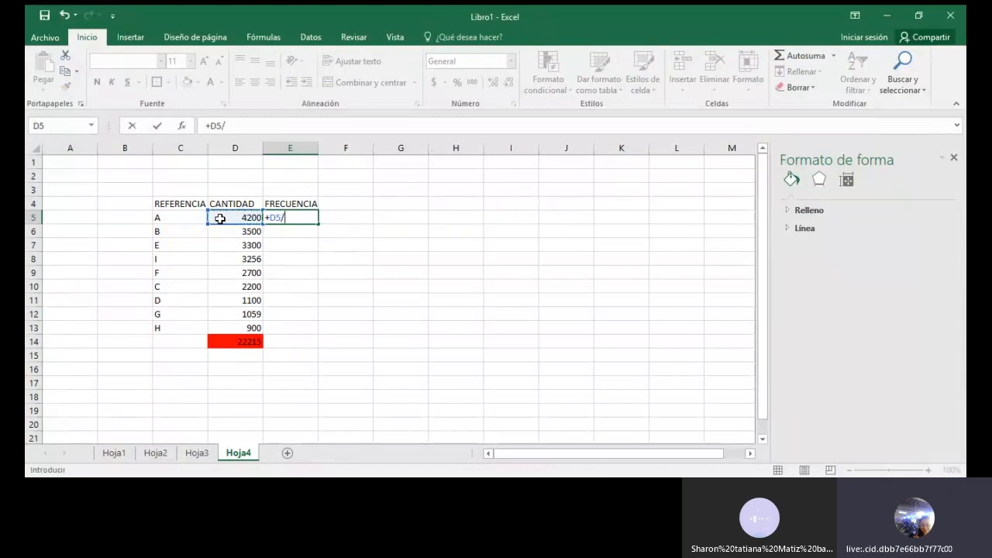
click(231, 341)
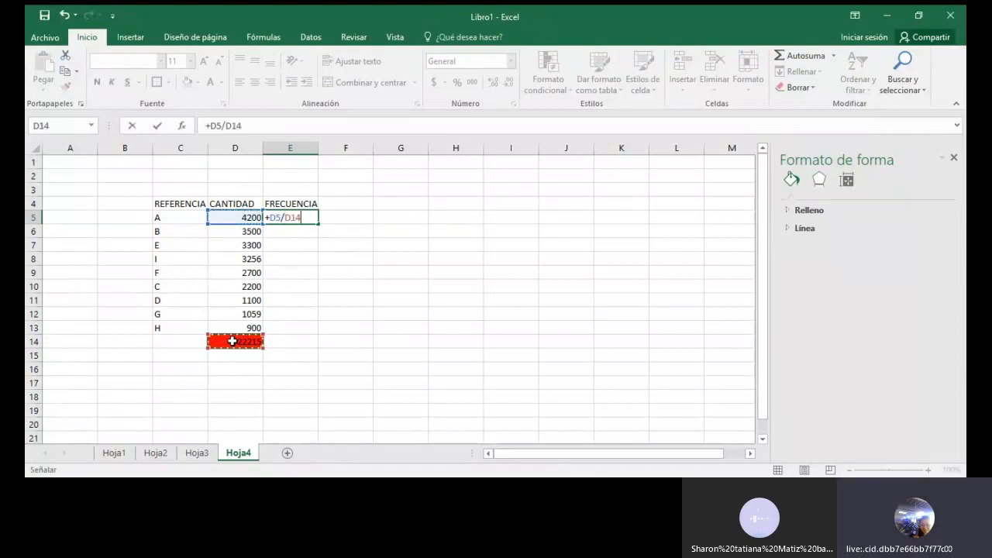
key(Return)
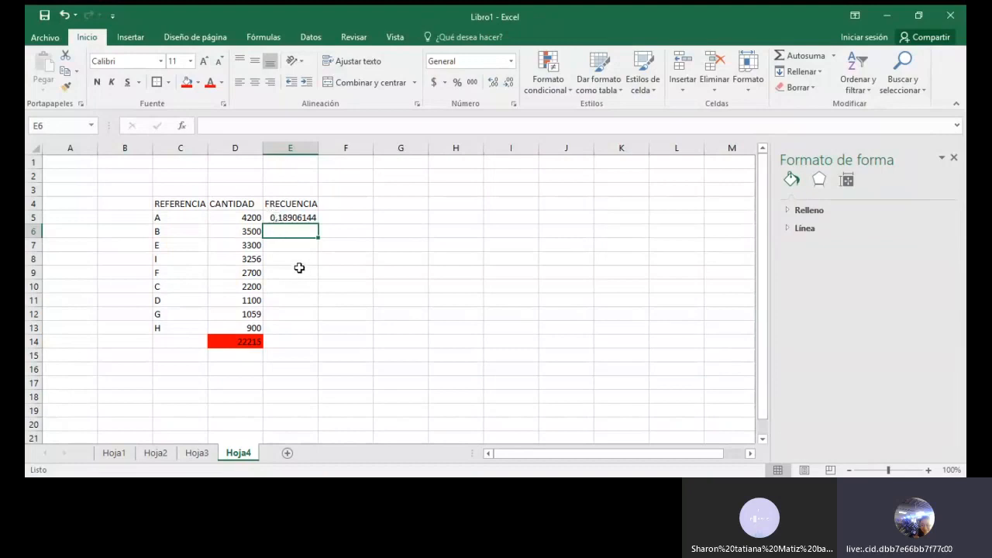
Step: Make the total's reference absolute in the E5 formula so it reads =+D5/$D$14
click(274, 217)
double_click(274, 217)
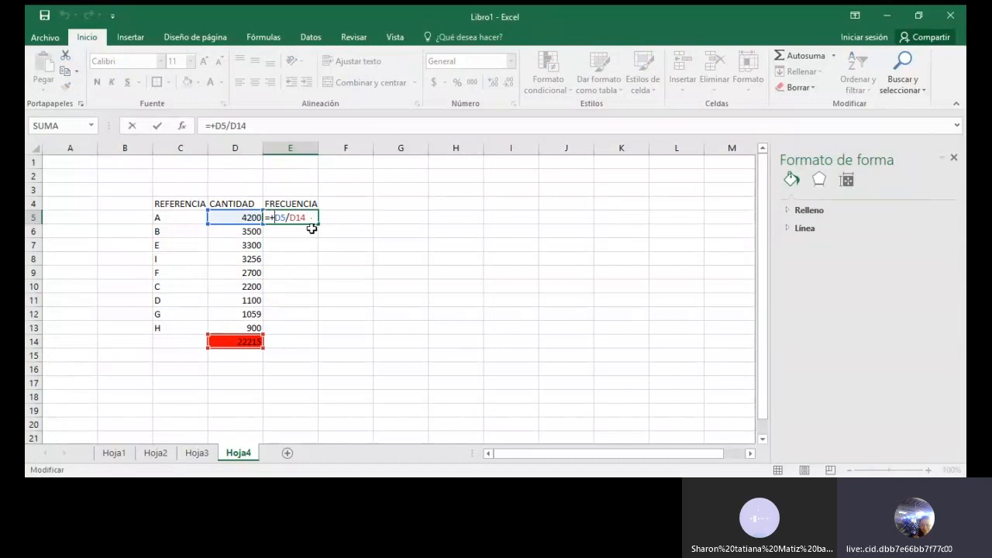
drag(288, 218, 308, 218)
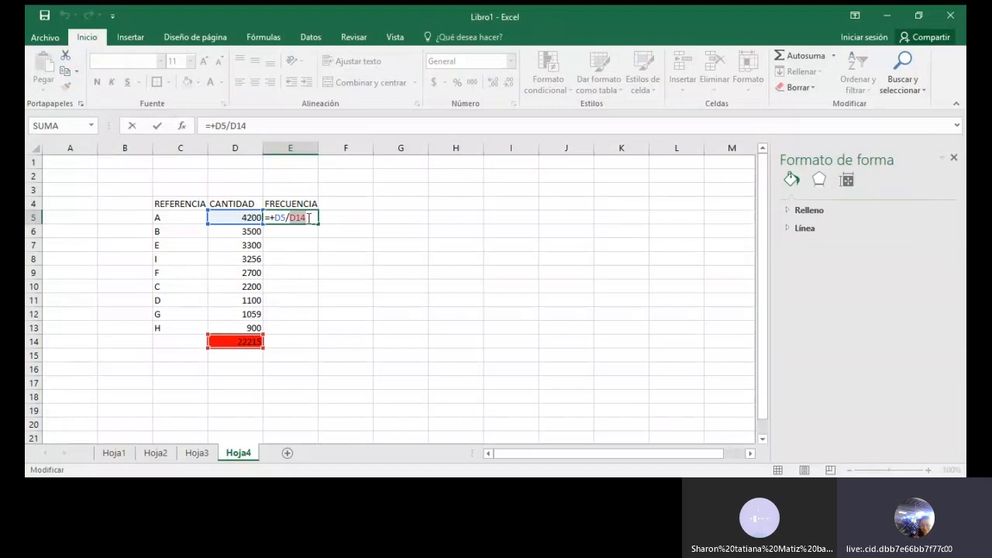
key(F4)
key(Return)
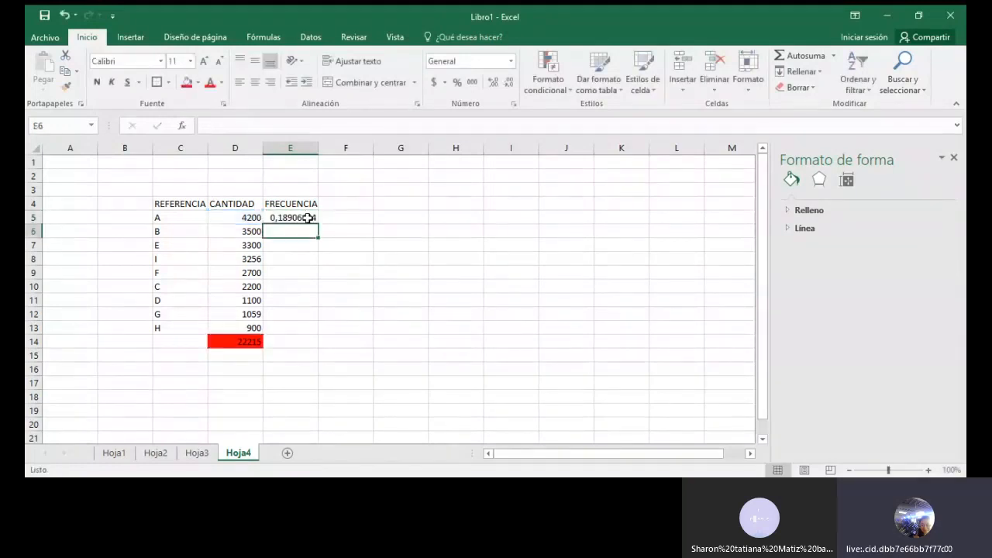
Step: Fill the frequency formula from E5 down through E13
click(308, 218)
drag(317, 224, 298, 330)
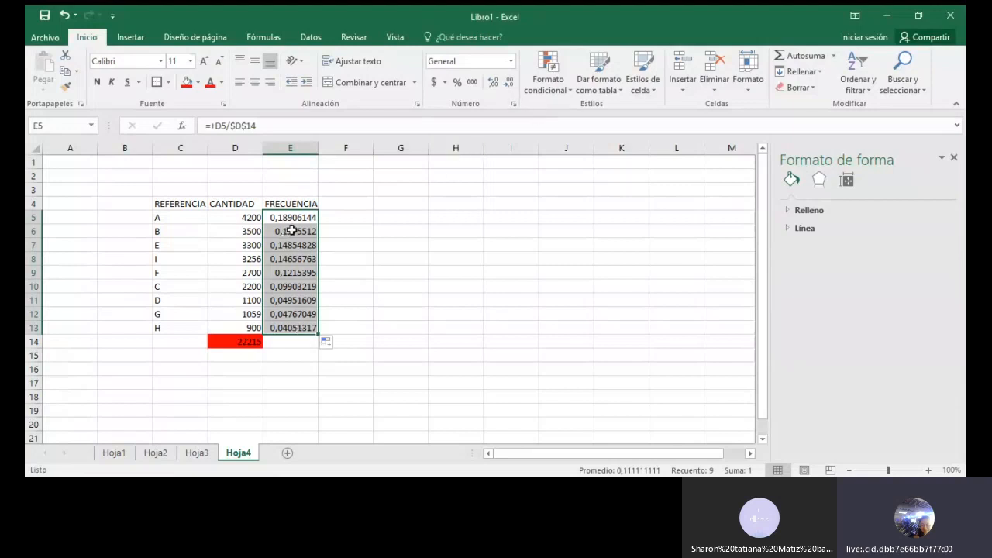
click(438, 303)
Step: Reduce the frequencies in E5:E13 to two decimals and apply the percentage style to them
drag(288, 222, 292, 328)
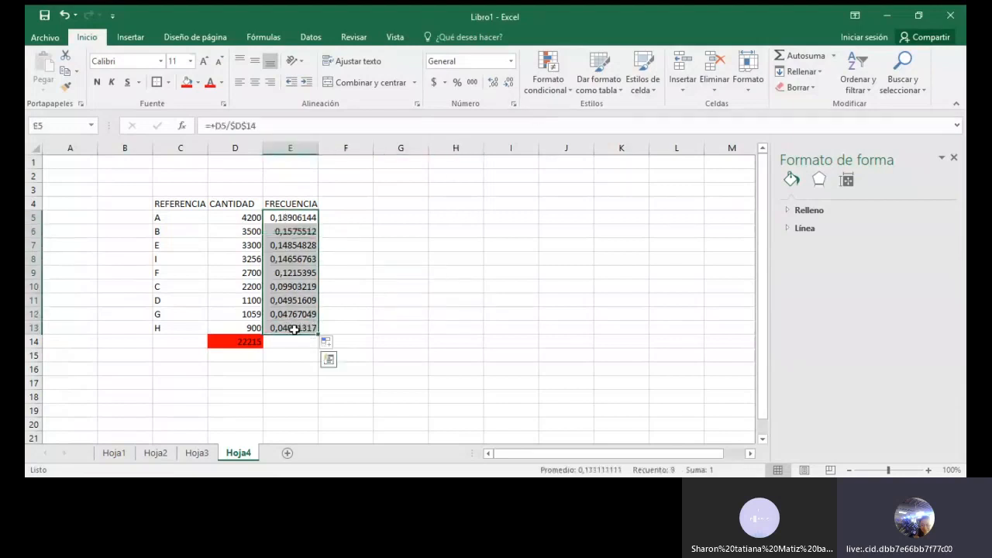
click(508, 84)
click(507, 84)
click(508, 84)
click(508, 84)
click(507, 84)
click(507, 84)
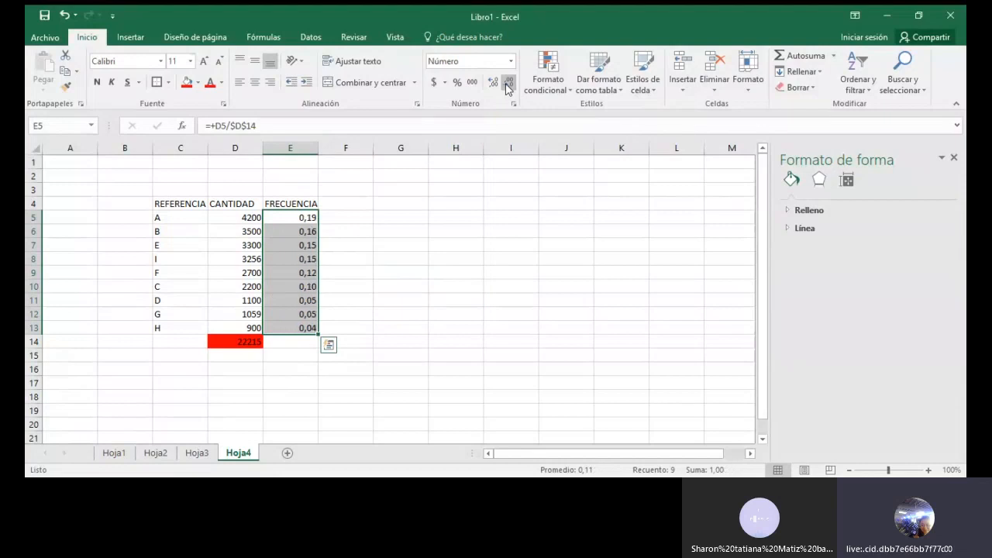
click(456, 83)
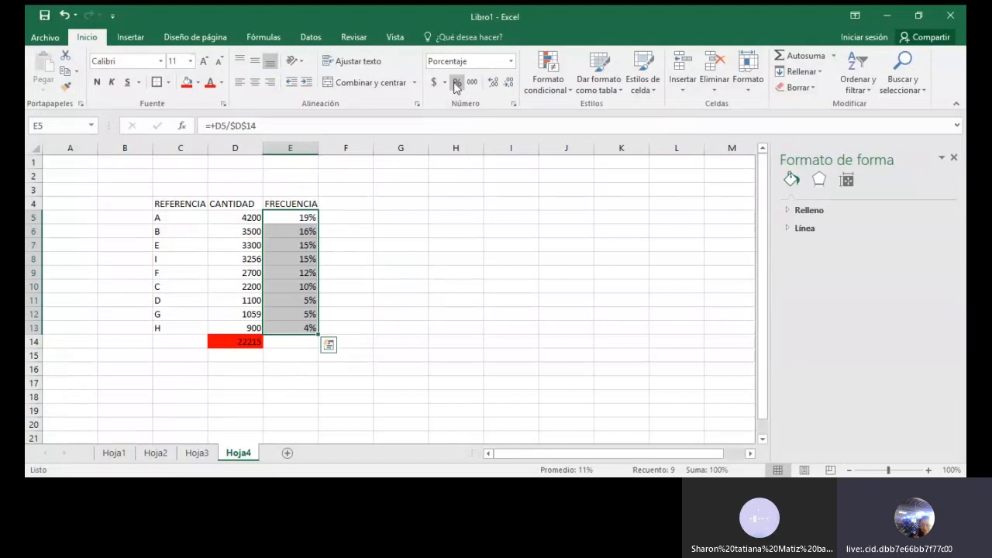
Step: Add the column header FRECUENCIA ACUMULADA in F4, beside FRECUENCIA
click(346, 203)
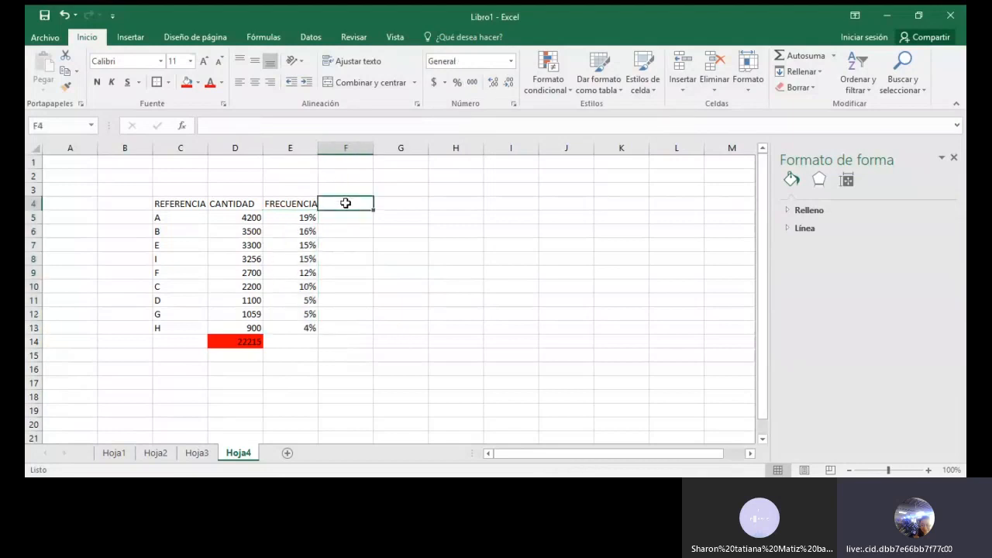
text(FRECUENCIA ACUMULADA)
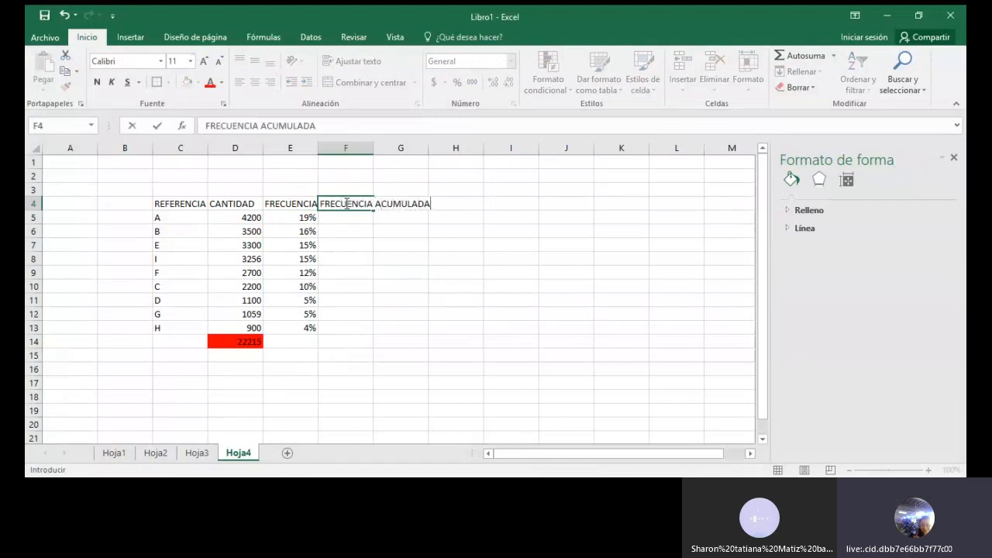
click(415, 268)
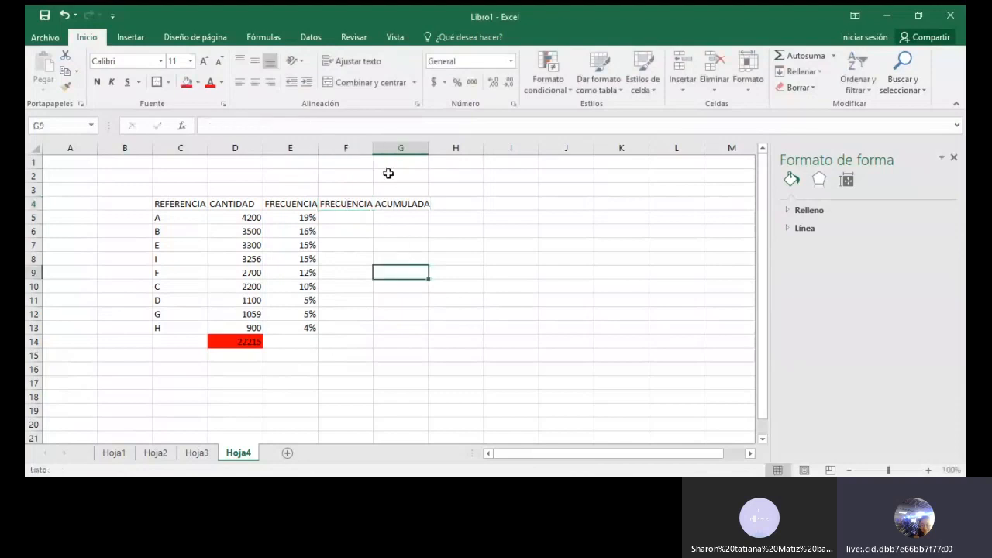
Step: Fit the F4 header on two lines by slightly widening column F, heightening row 4 and wrapping its text
click(354, 204)
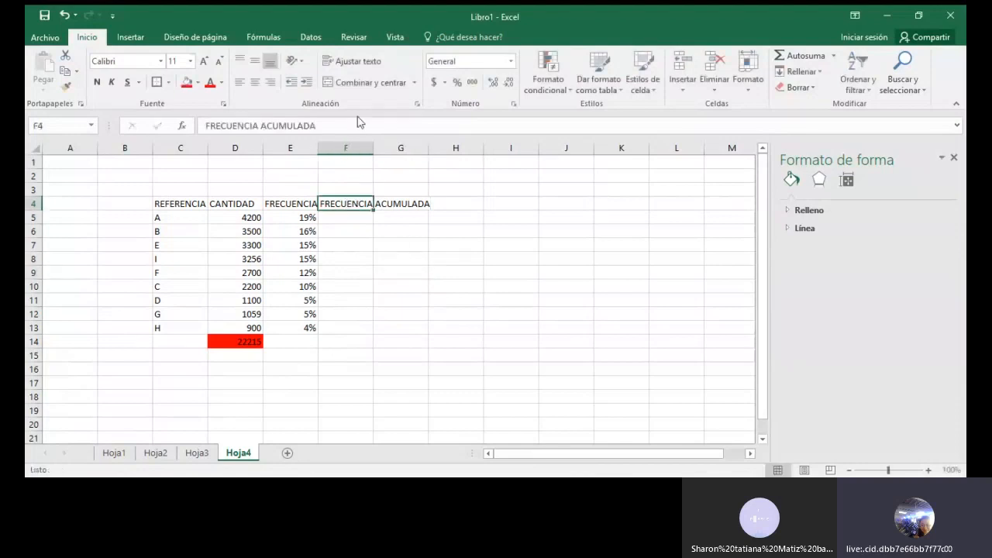
drag(371, 149, 376, 150)
drag(38, 210, 38, 226)
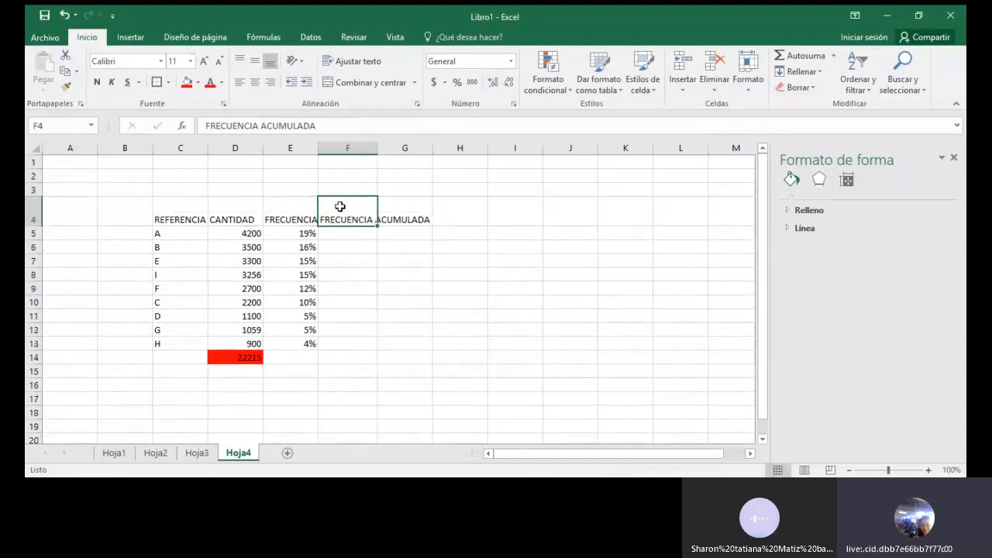
click(365, 61)
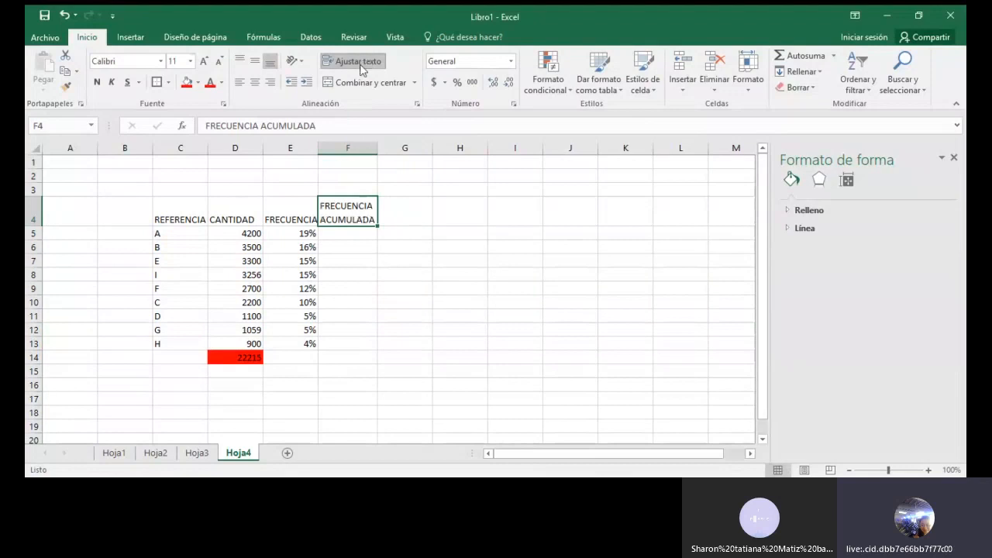
click(447, 250)
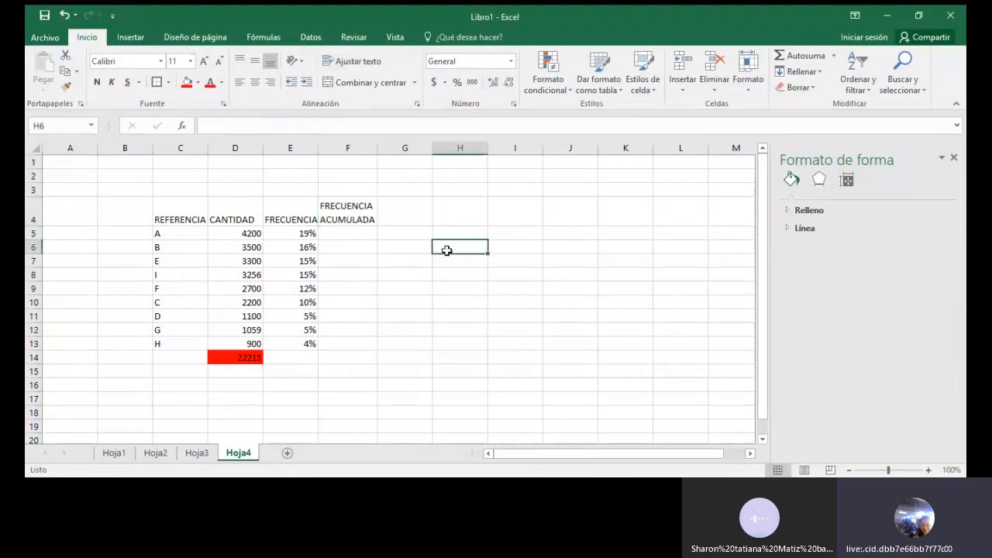
Step: Start the cumulative frequency in F5 with the formula +E5
click(356, 234)
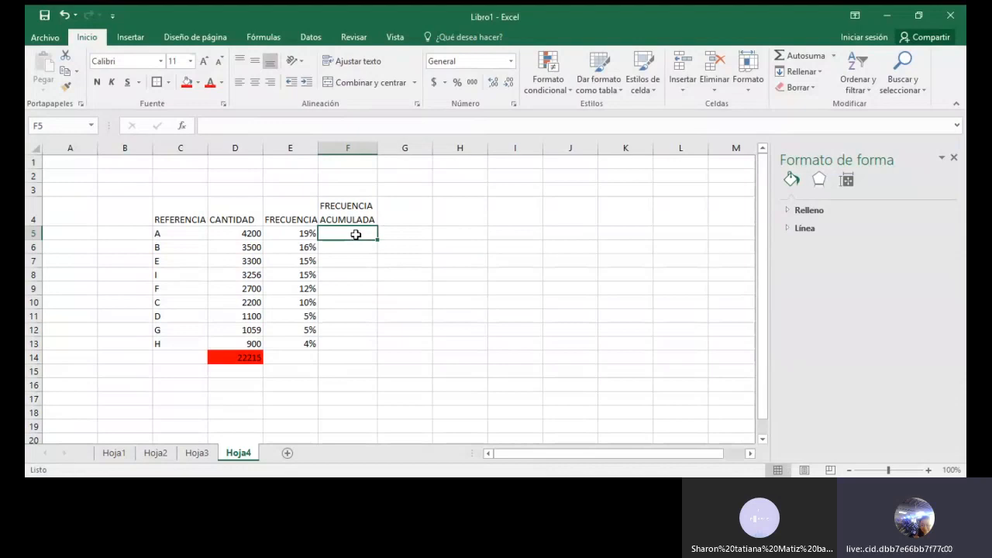
text(+)
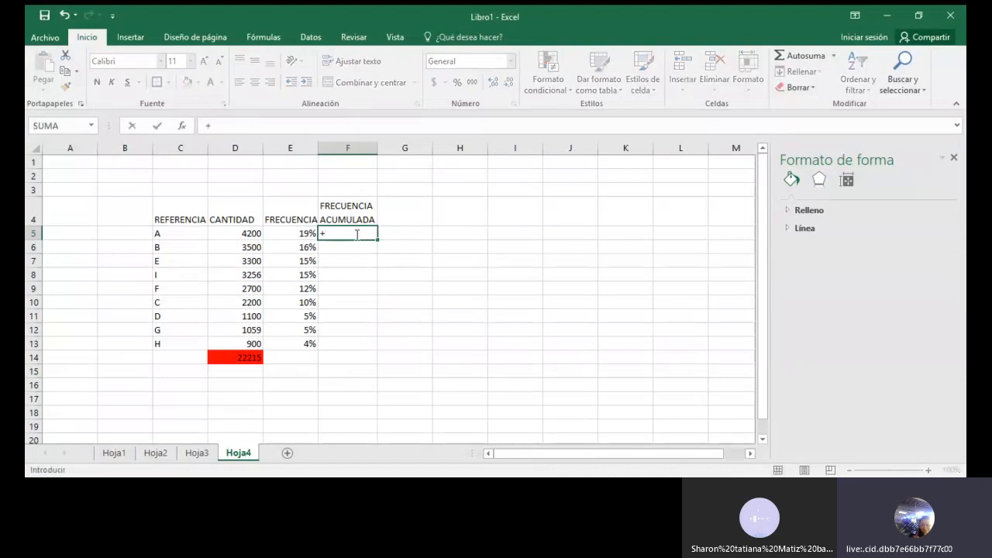
click(283, 234)
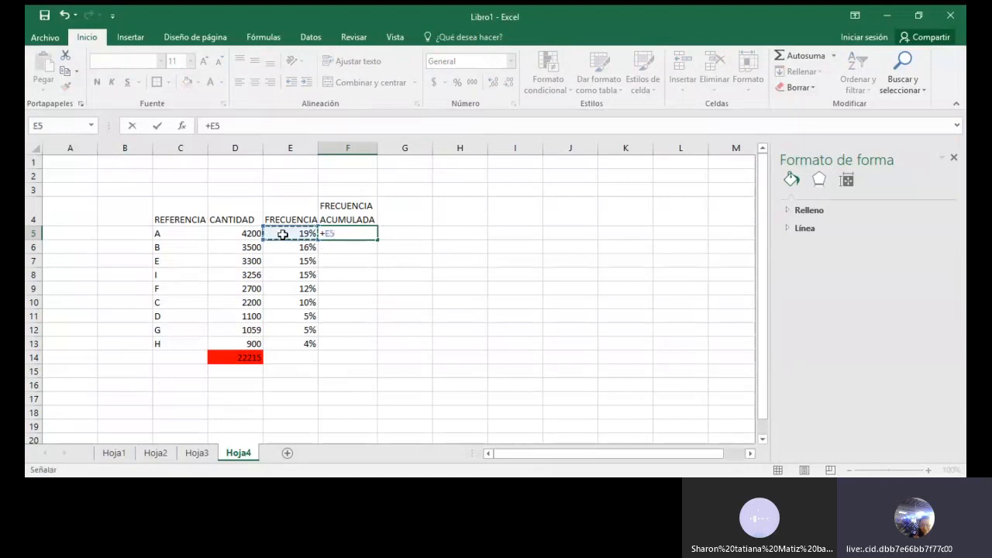
key(Return)
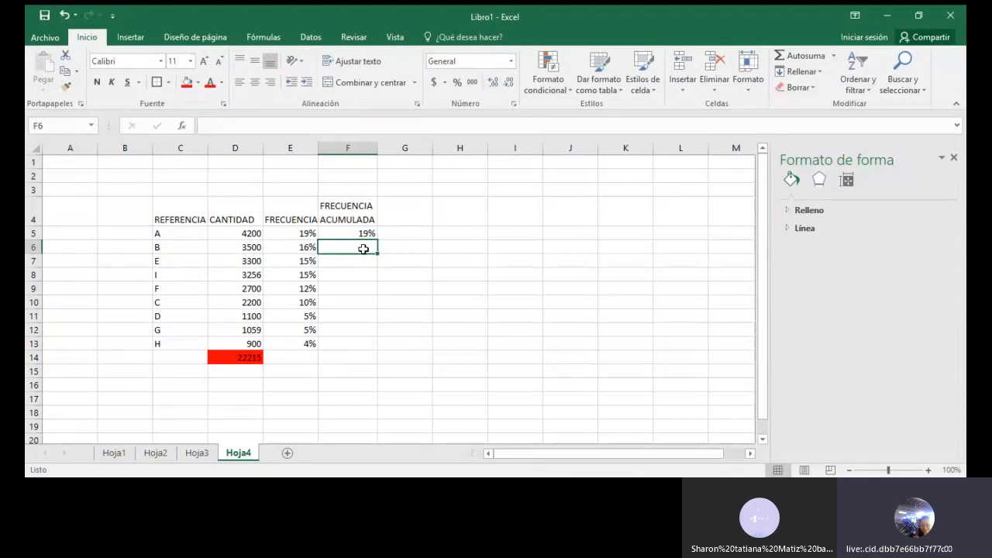
text(+)
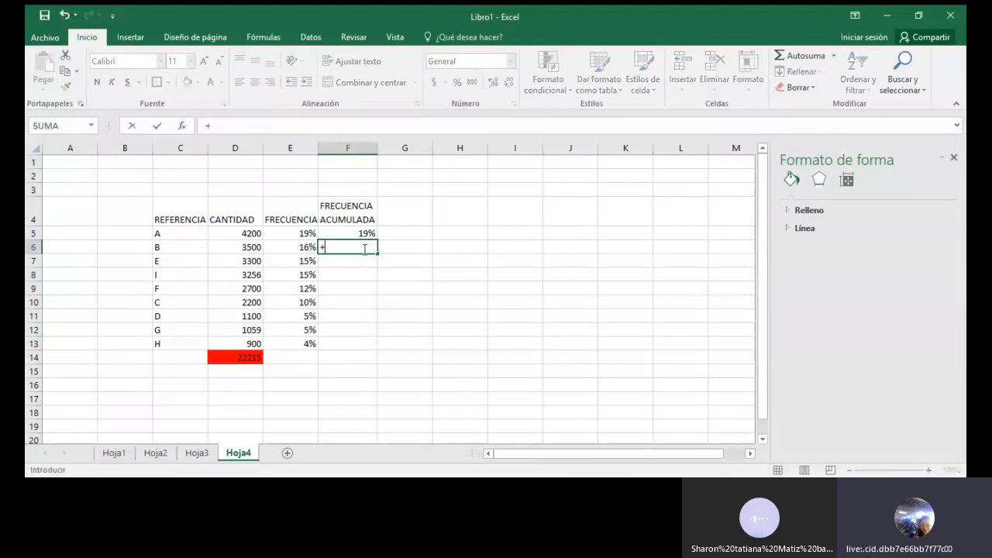
key(Escape)
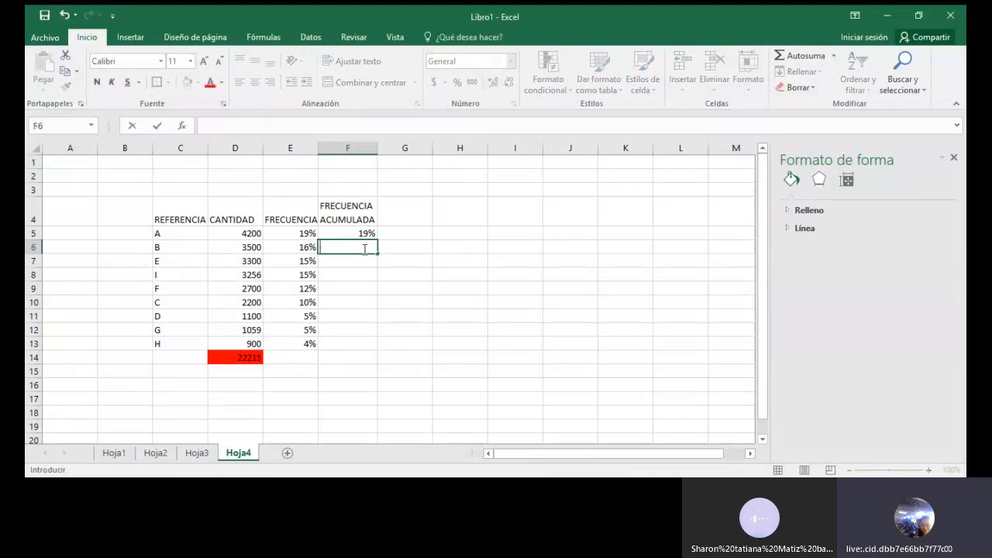
text(=)
key(Escape)
key(Return)
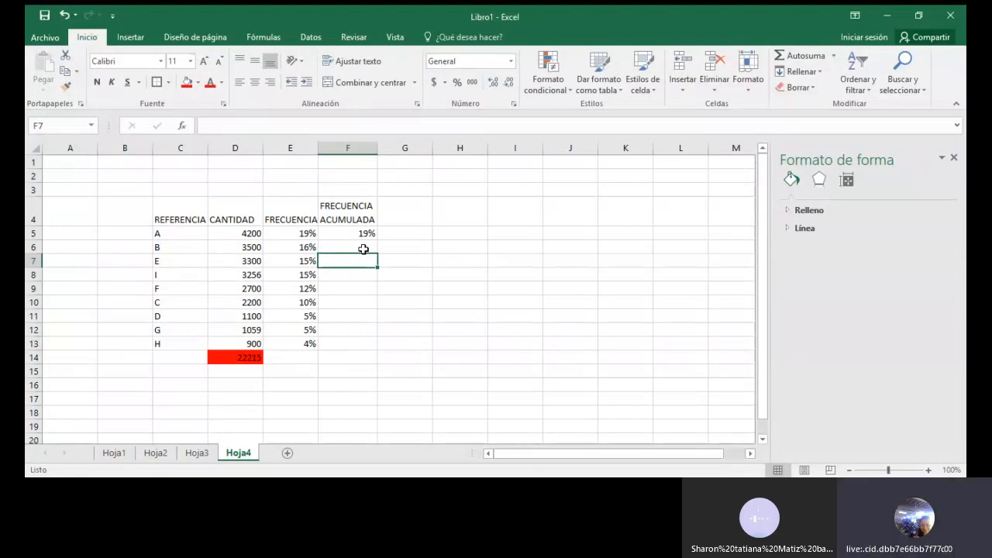
Step: Enter the formula +F5+E6 in F6 to add reference B's frequency to the previous cumulative value
click(363, 249)
text(+)
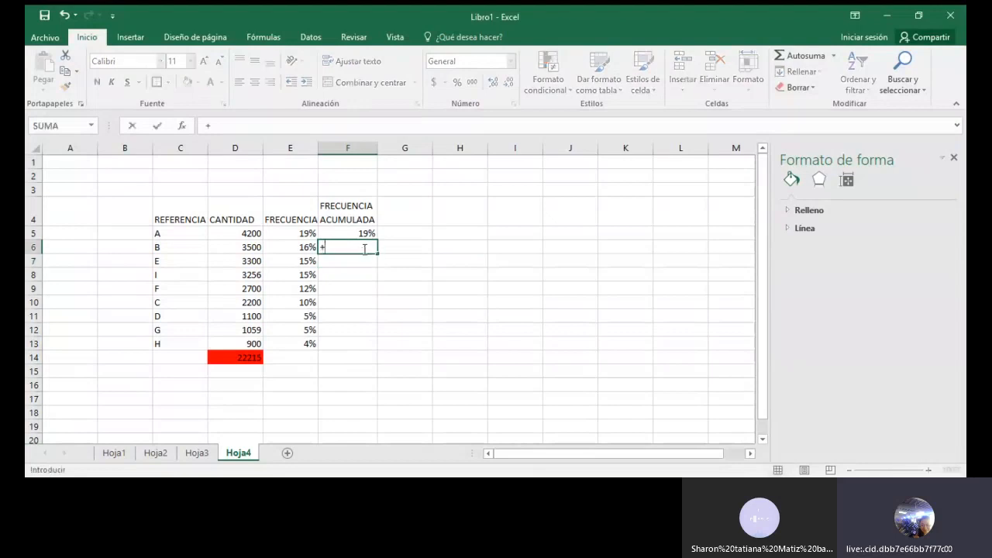
click(357, 233)
text(+)
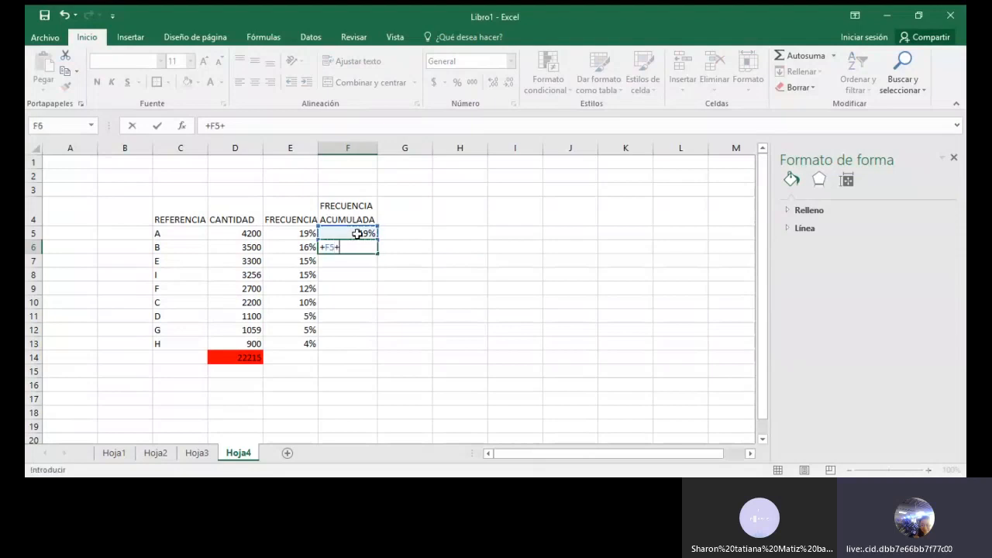
click(281, 246)
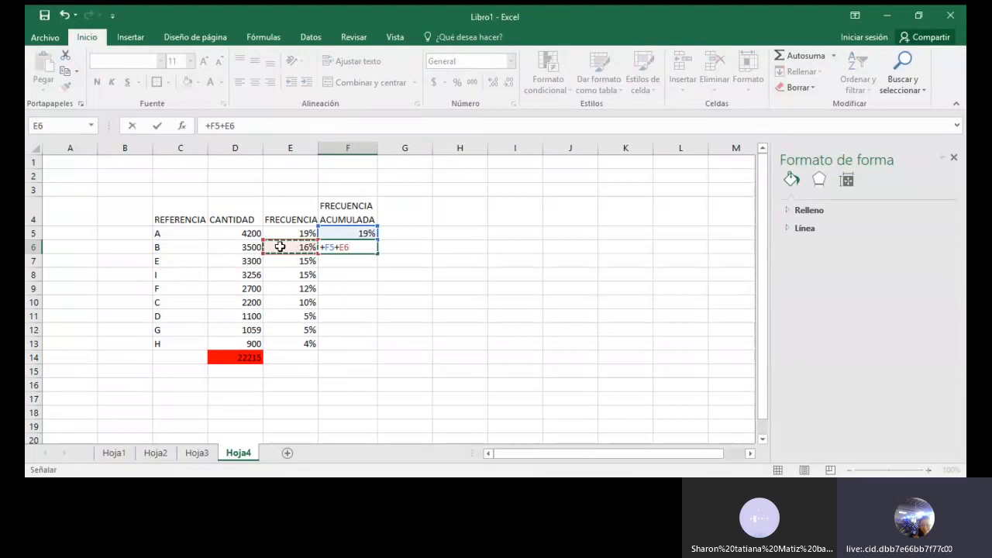
key(Return)
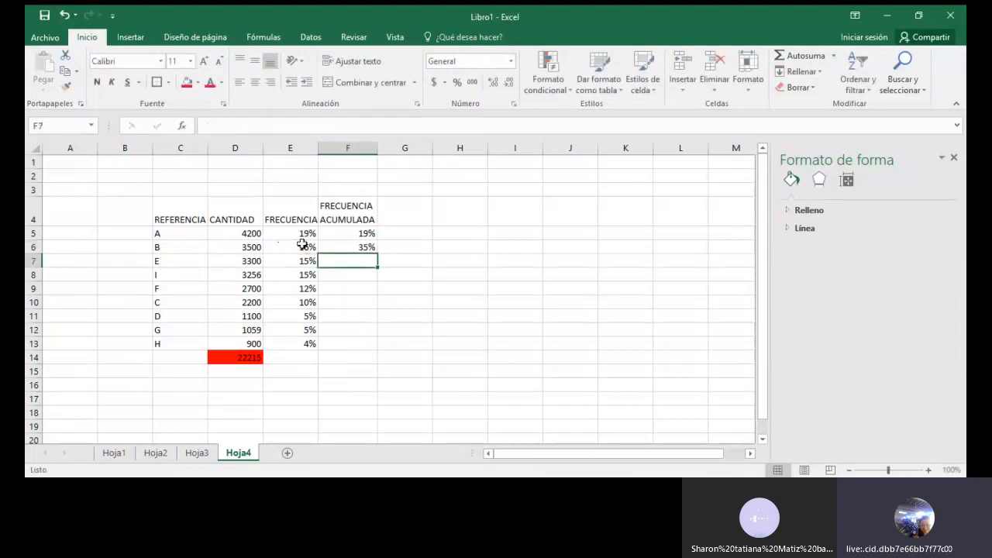
Step: Fill the cumulative frequency formula from F6 down through F13 and check the formula in the last cell
click(362, 246)
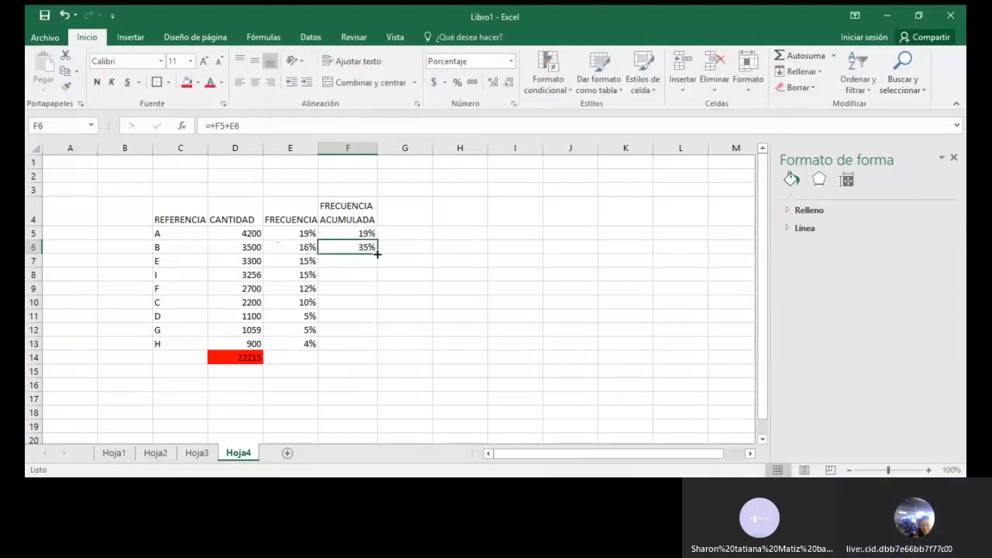
drag(378, 254, 379, 357)
click(344, 343)
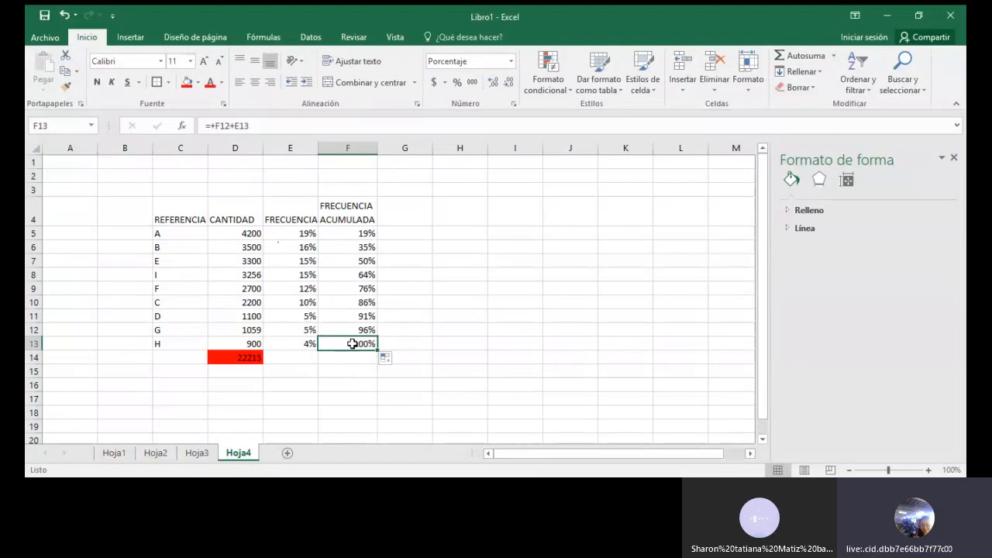
Step: Apply all borders and a thick outside border to the table range C4:F13
drag(175, 205, 350, 343)
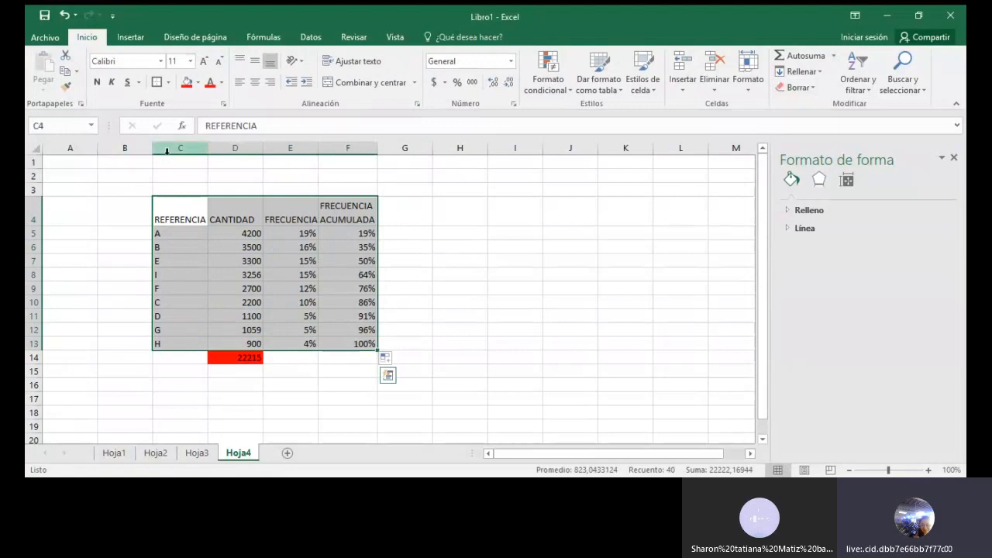
click(168, 83)
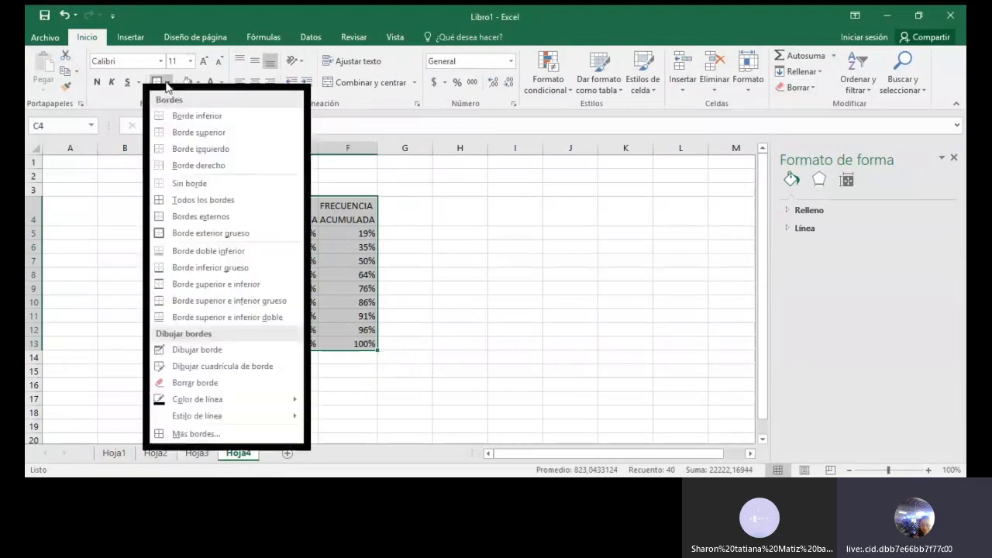
click(197, 200)
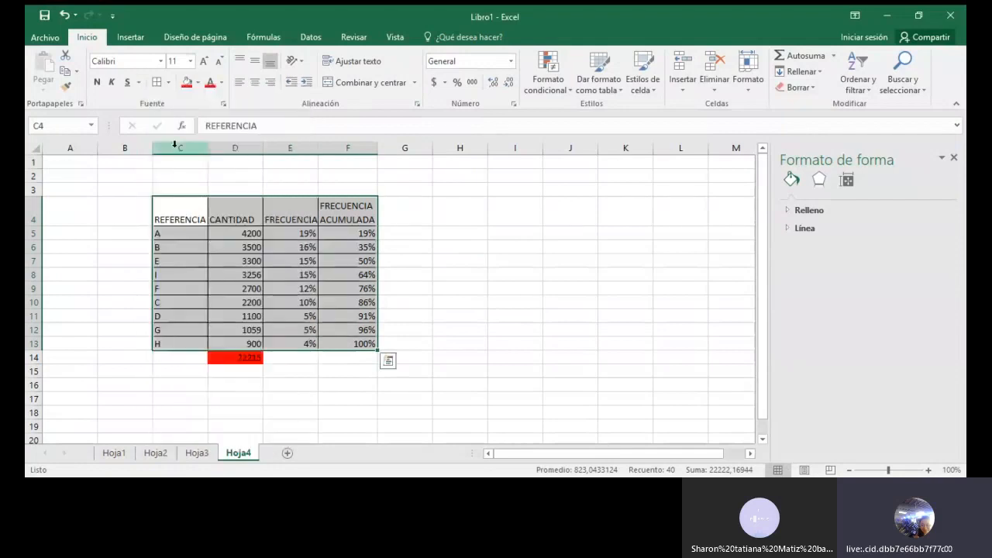
click(169, 83)
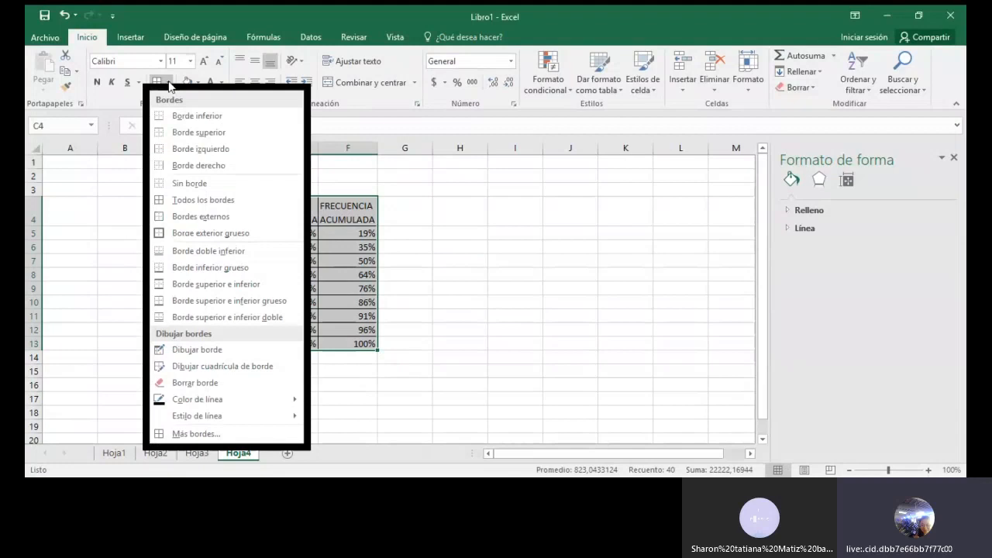
click(195, 235)
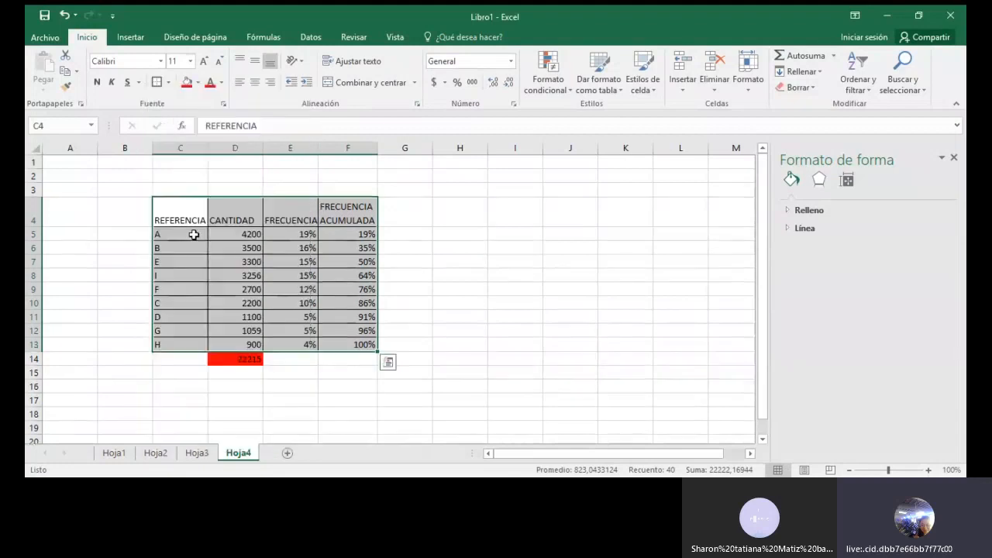
click(505, 274)
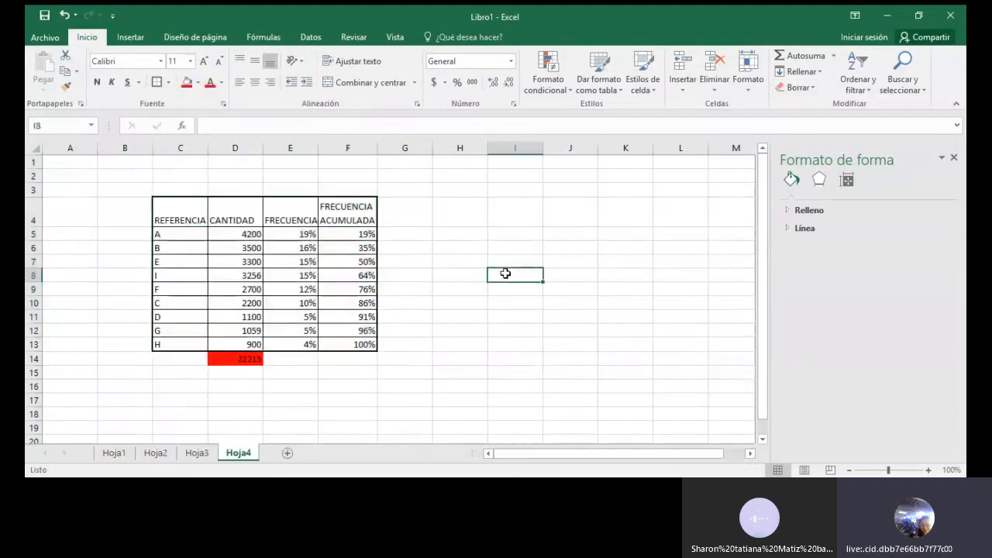
Step: Fill the header cells C4:F4 with the standard light green colour
drag(180, 214, 351, 205)
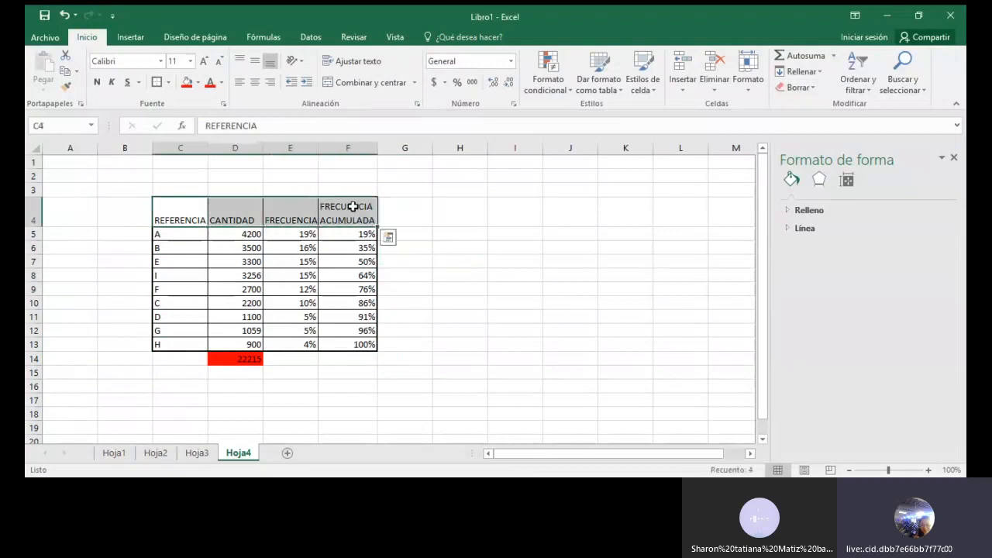
click(199, 83)
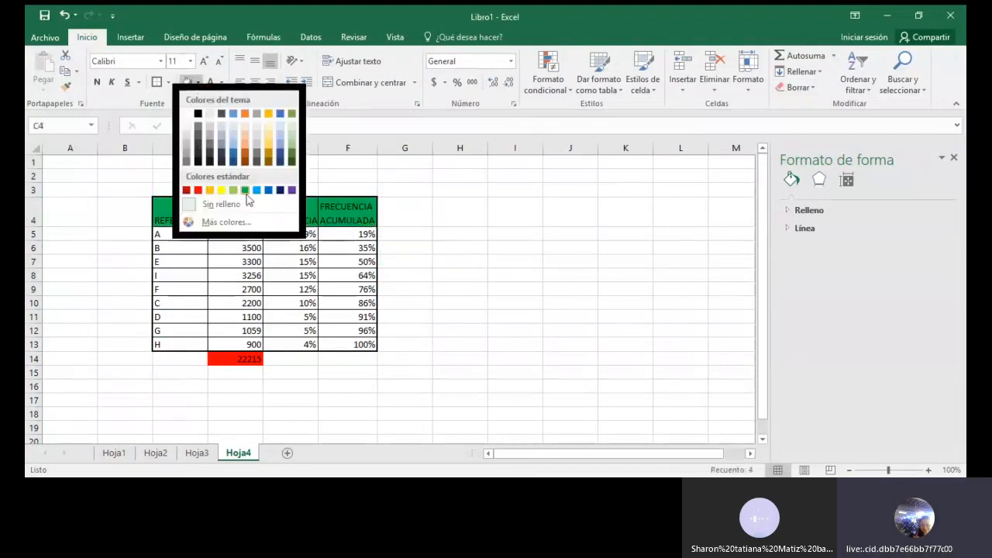
click(233, 190)
click(460, 245)
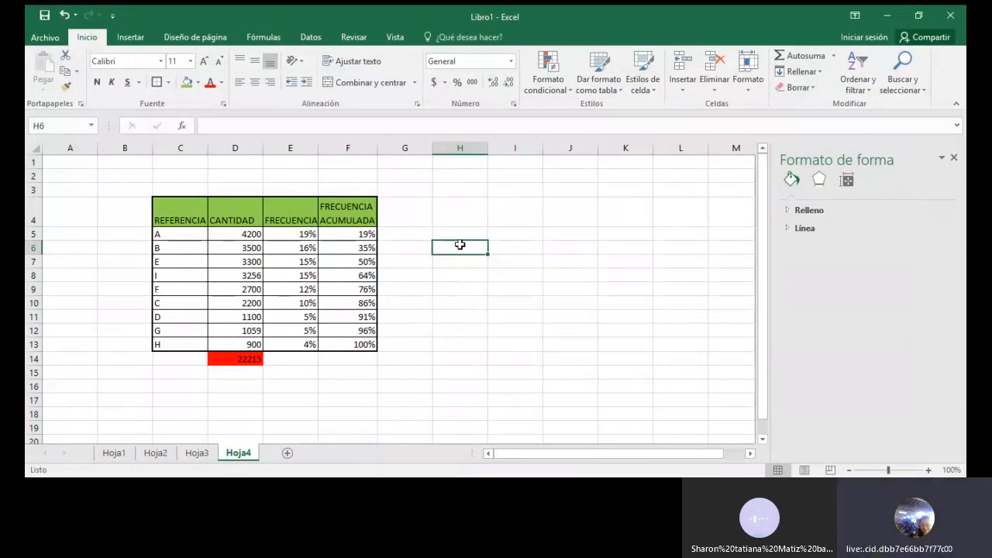
click(199, 149)
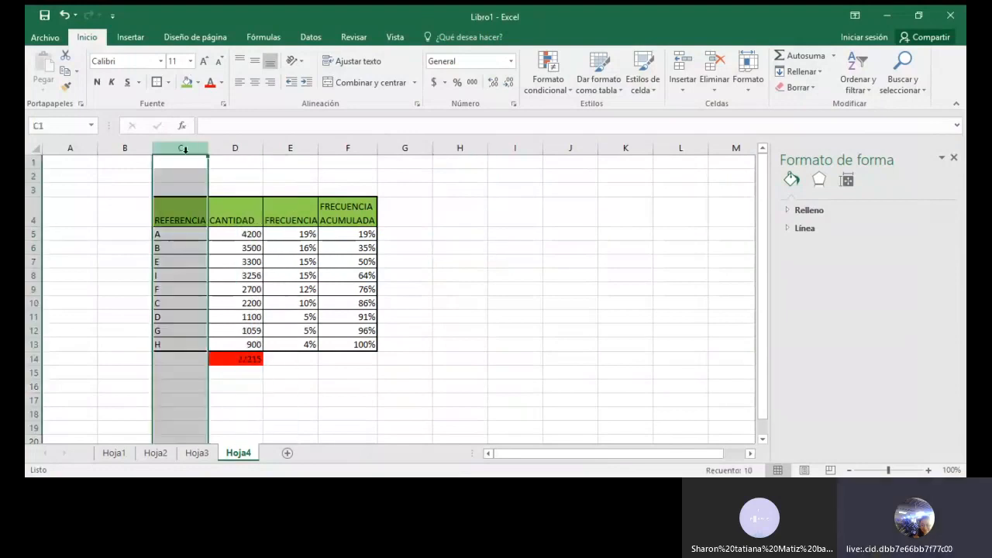
click(236, 148)
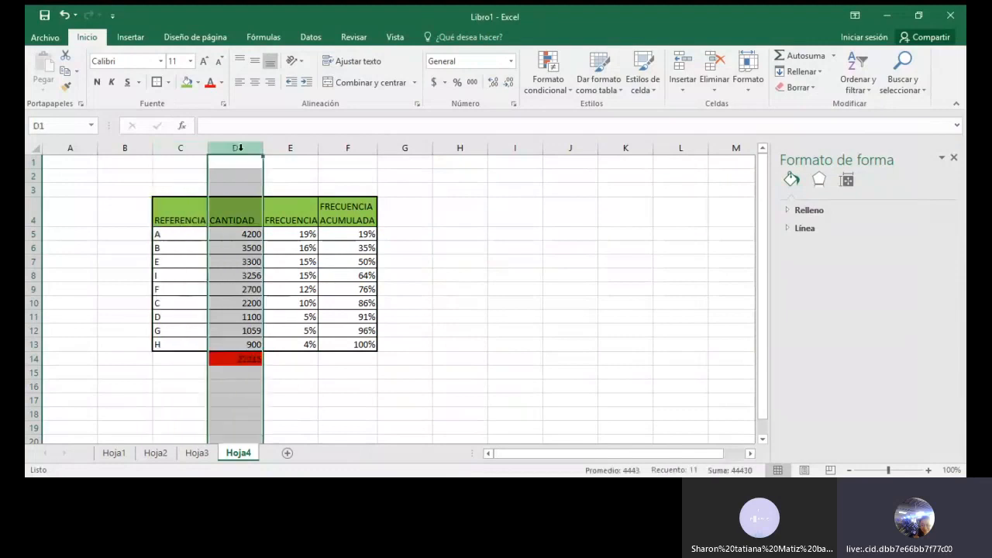
click(345, 145)
click(500, 209)
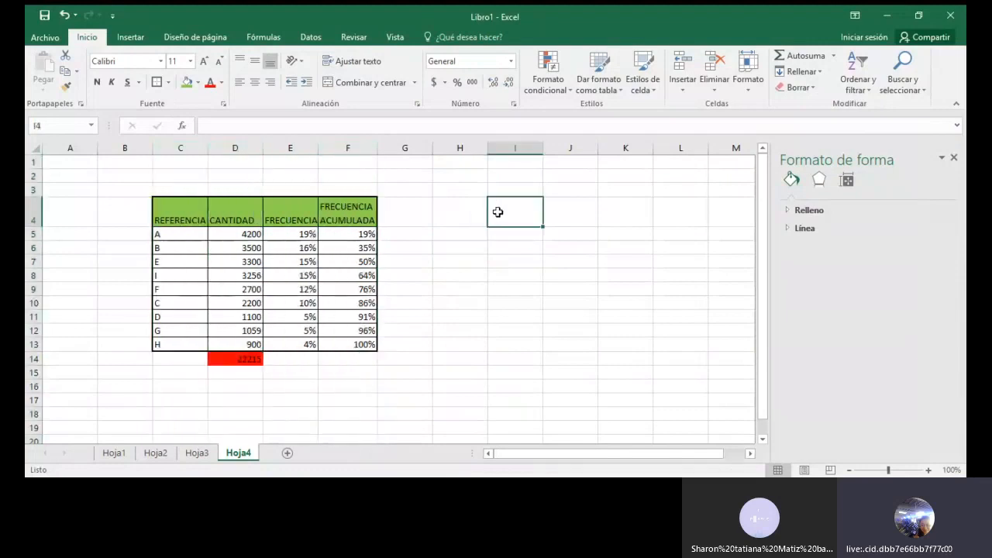
click(295, 144)
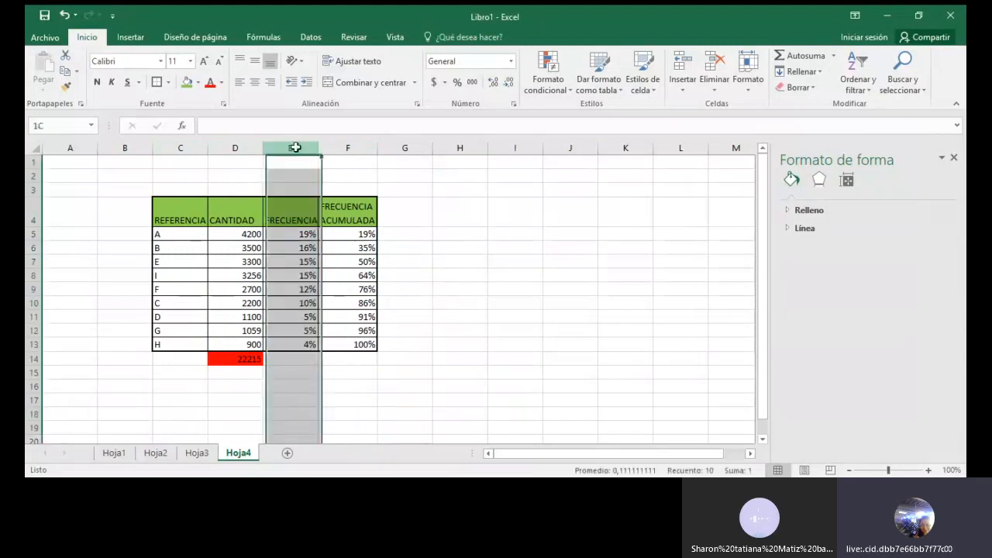
click(176, 217)
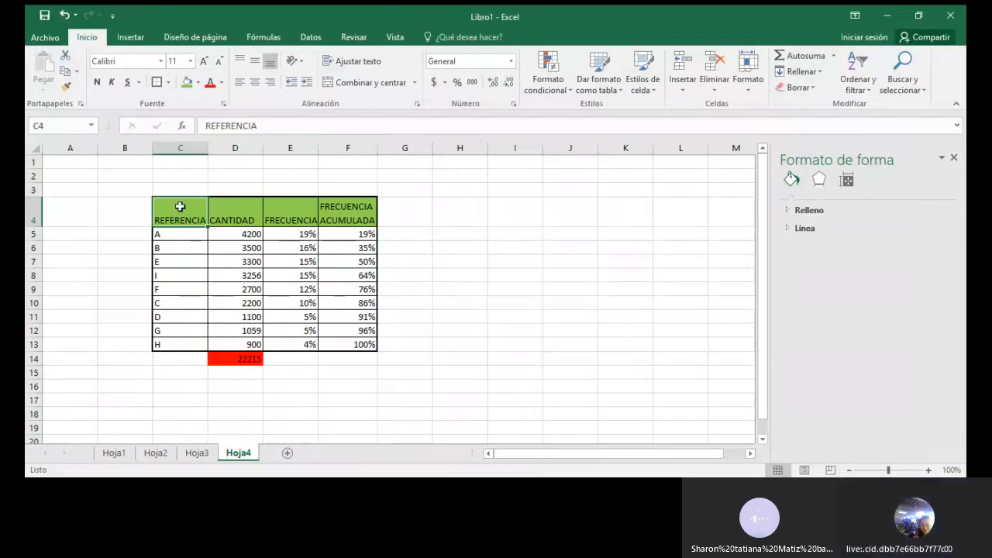
click(546, 261)
Step: Insert a 2-D clustered column chart from the reference, quantity and cumulative frequency columns, and place it beside the table
drag(195, 197, 200, 346)
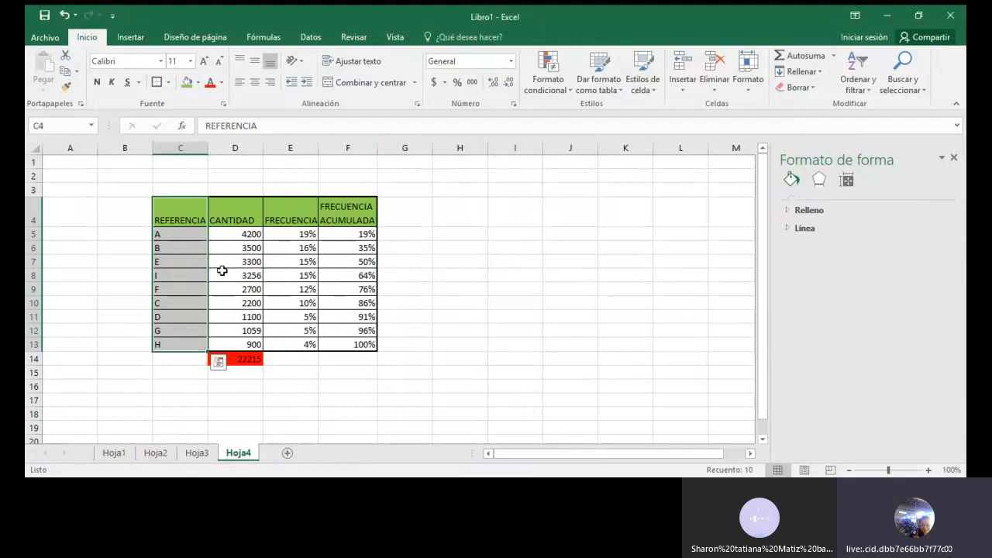
drag(242, 213, 233, 344)
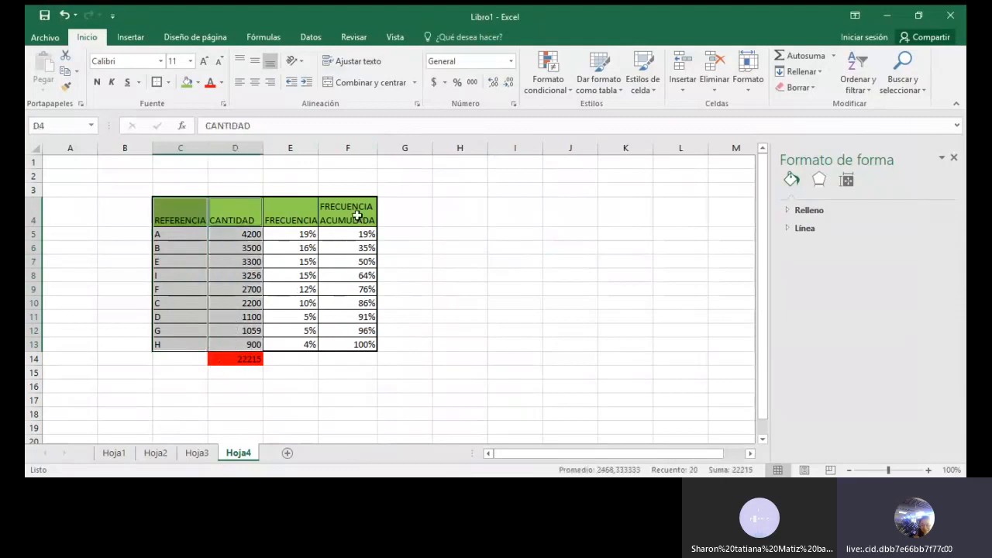
drag(357, 214, 348, 343)
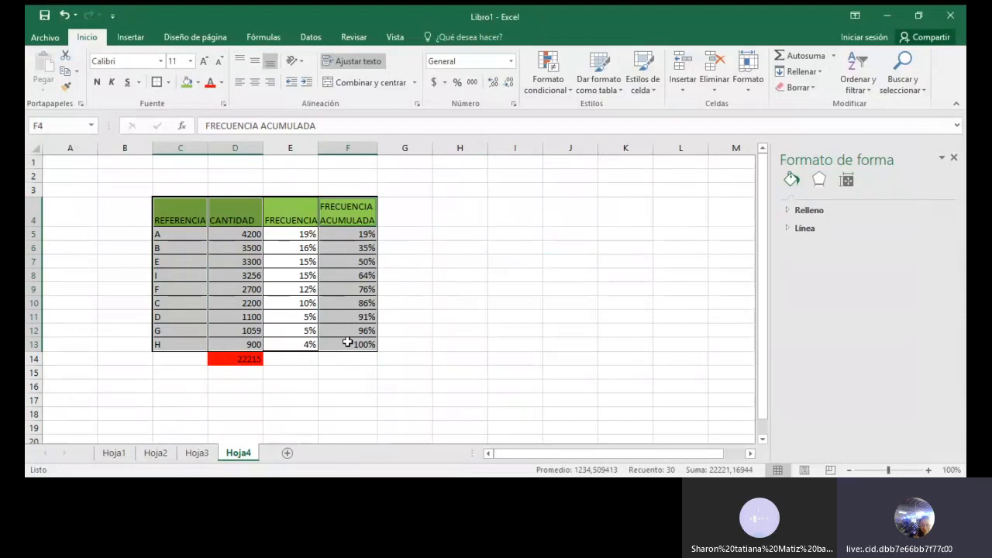
click(131, 38)
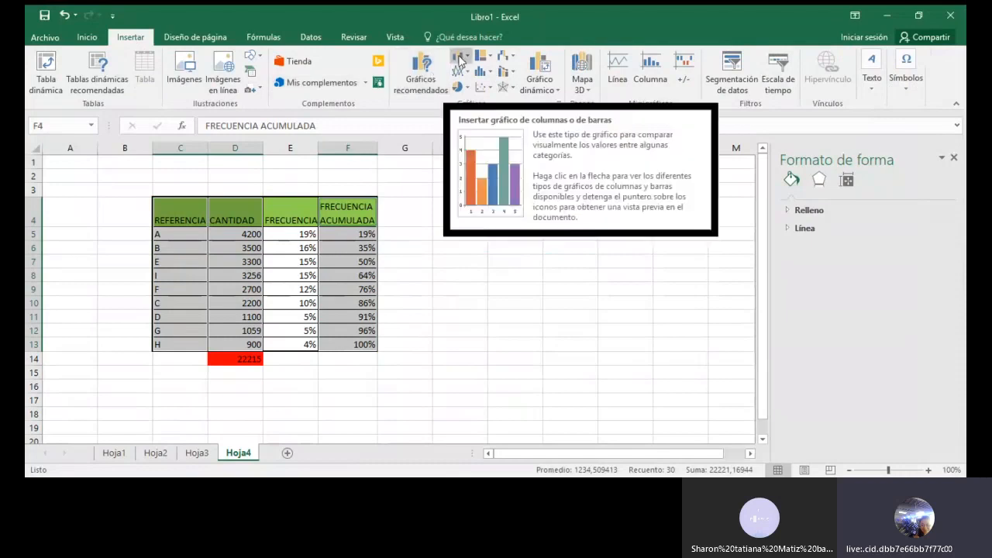
click(460, 61)
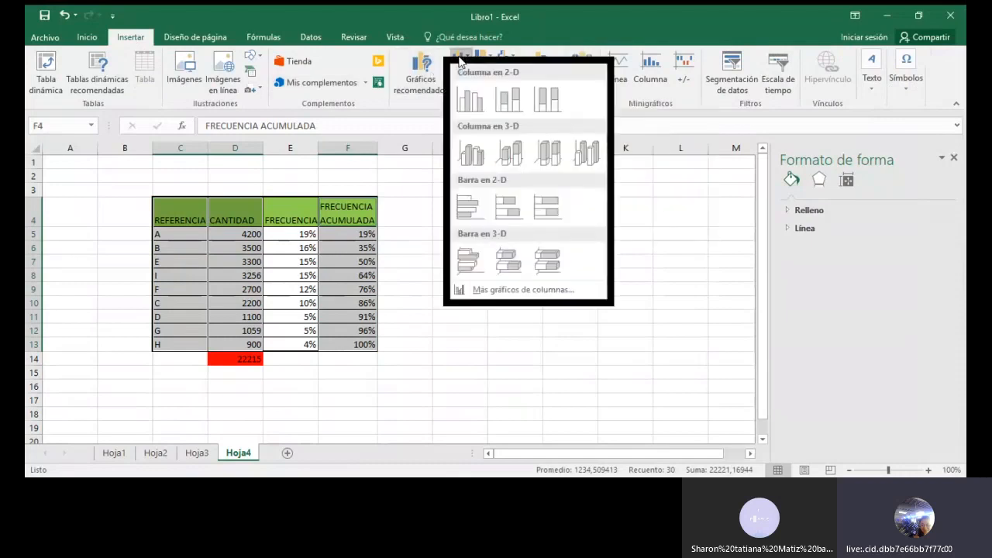
click(470, 99)
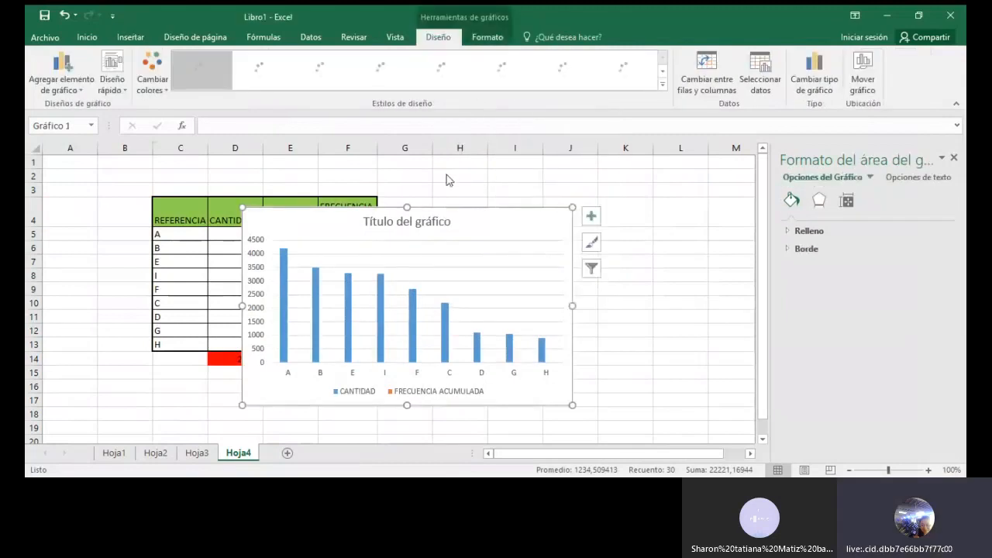
mouse_move(474, 217)
mouse_down()
mouse_move(605, 162)
mouse_move(640, 179)
mouse_move(628, 179)
mouse_up()
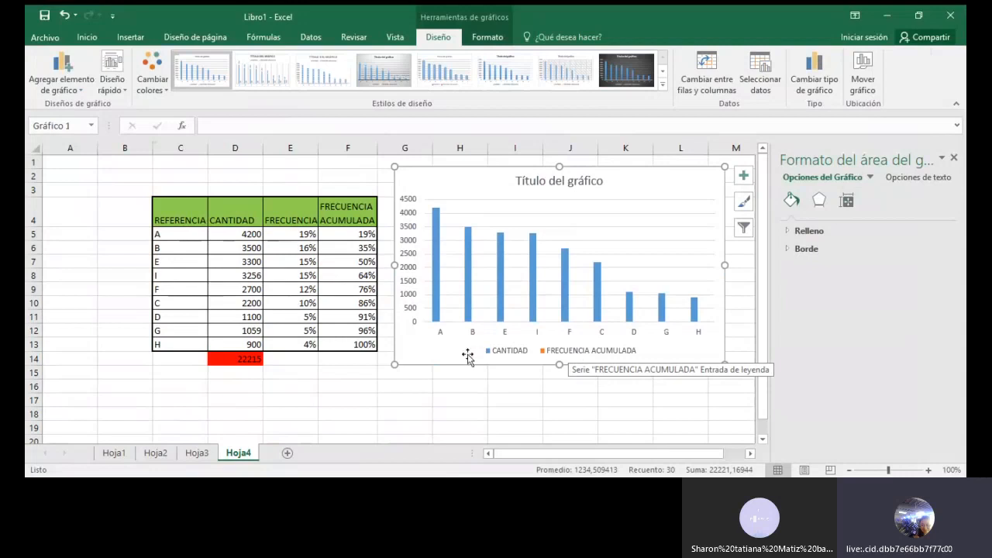
Step: Change the FRECUENCIA ACUMULADA series to a line with markers plotted on the secondary axis
right_click(436, 264)
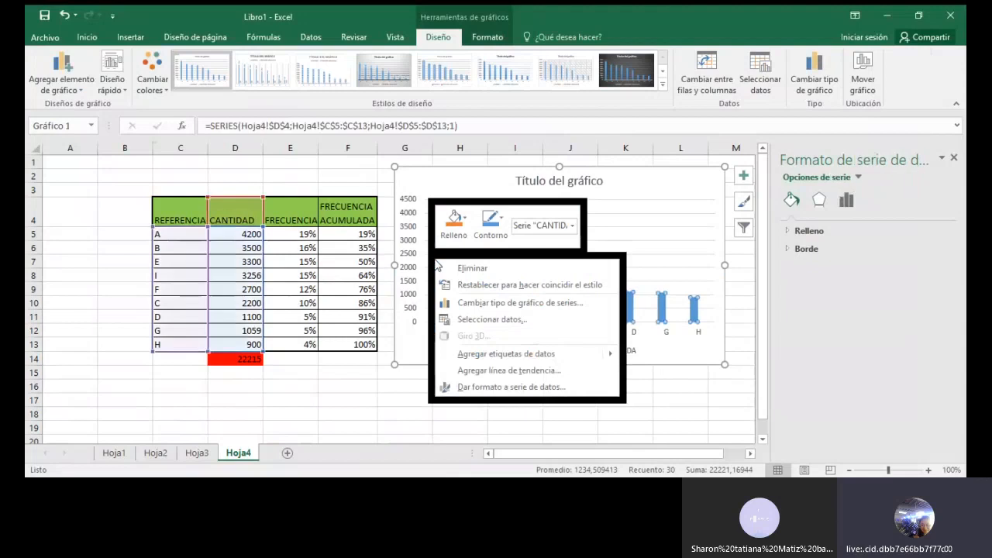
click(506, 306)
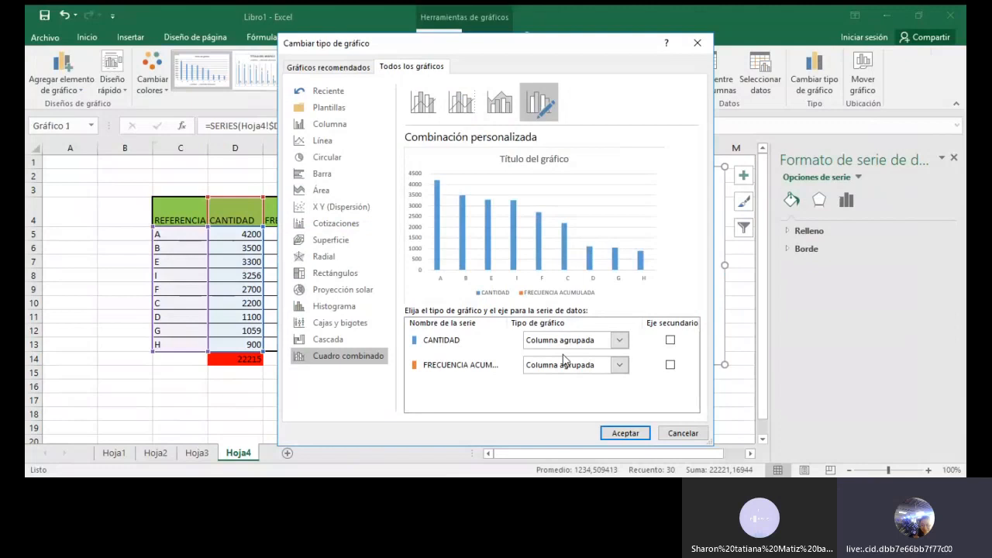
click(620, 366)
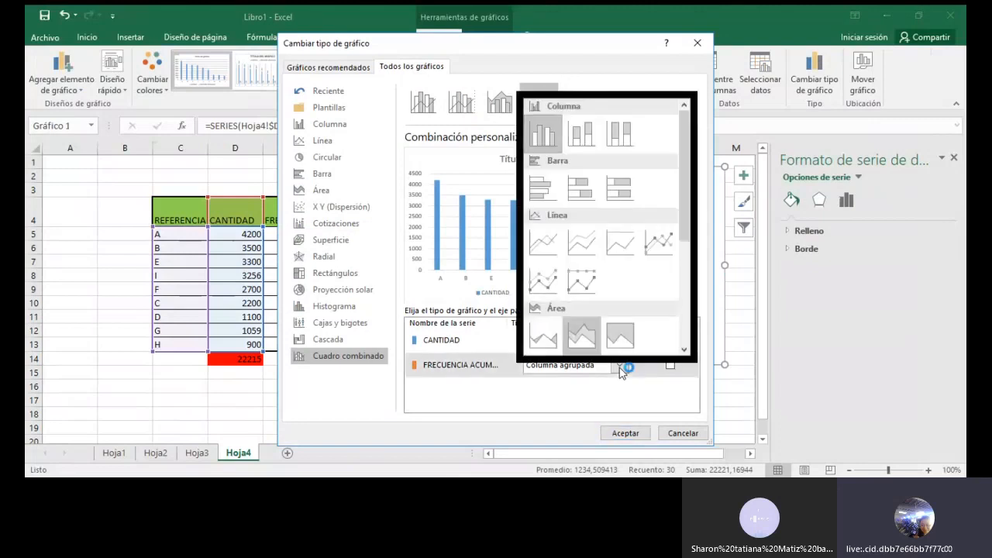
click(656, 246)
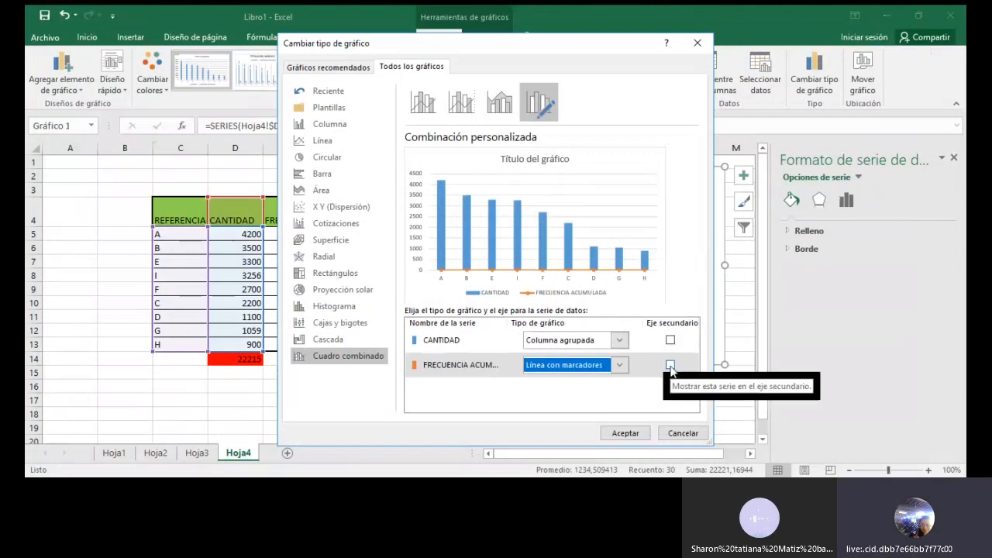
click(671, 365)
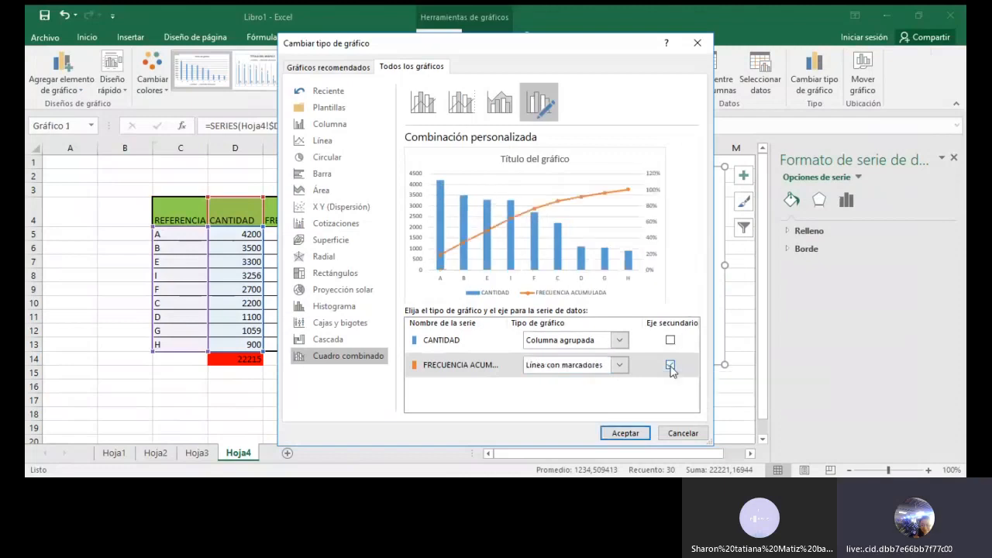
click(614, 432)
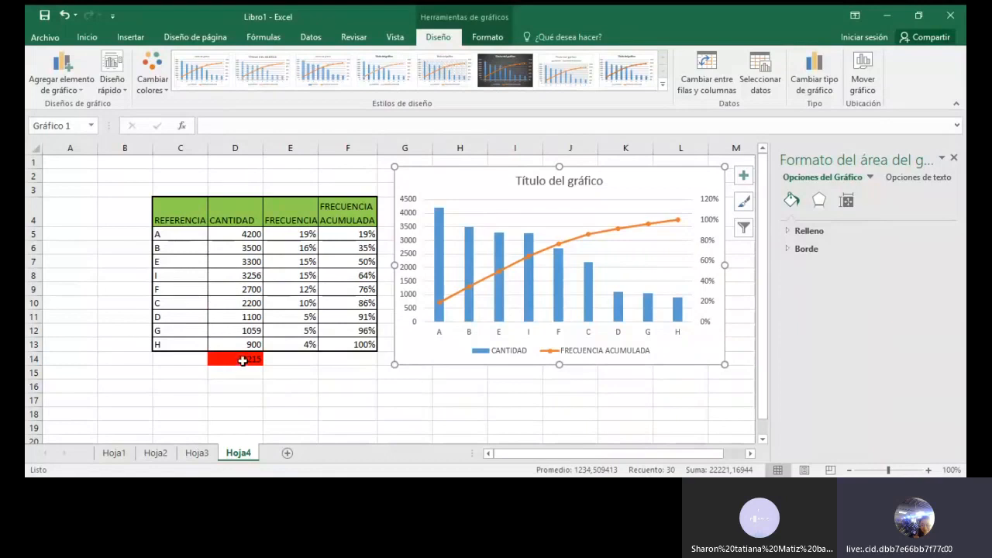
click(407, 258)
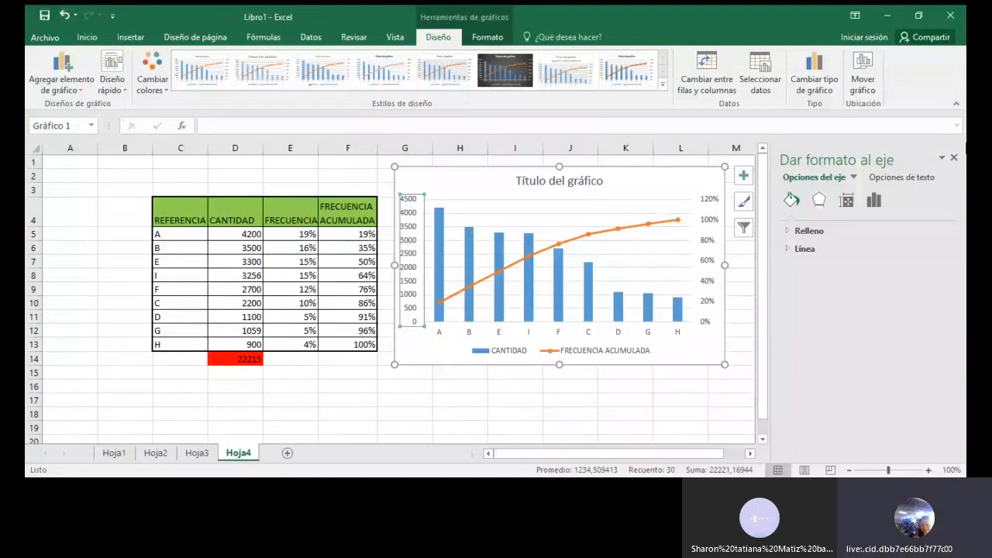
click(956, 160)
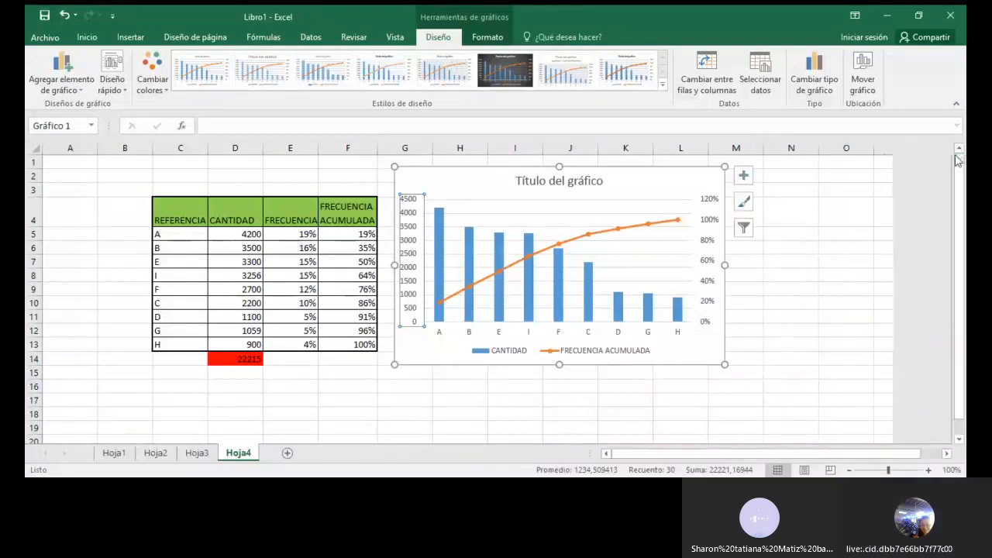
click(451, 398)
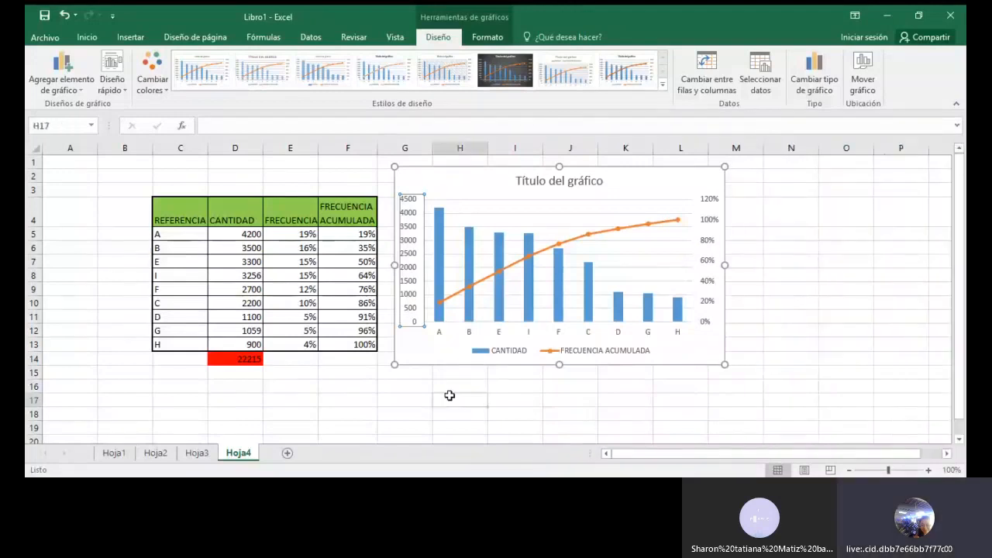
Step: Set the maximum bound of the chart's primary vertical axis to 22215 and close the axis formatting
double_click(409, 310)
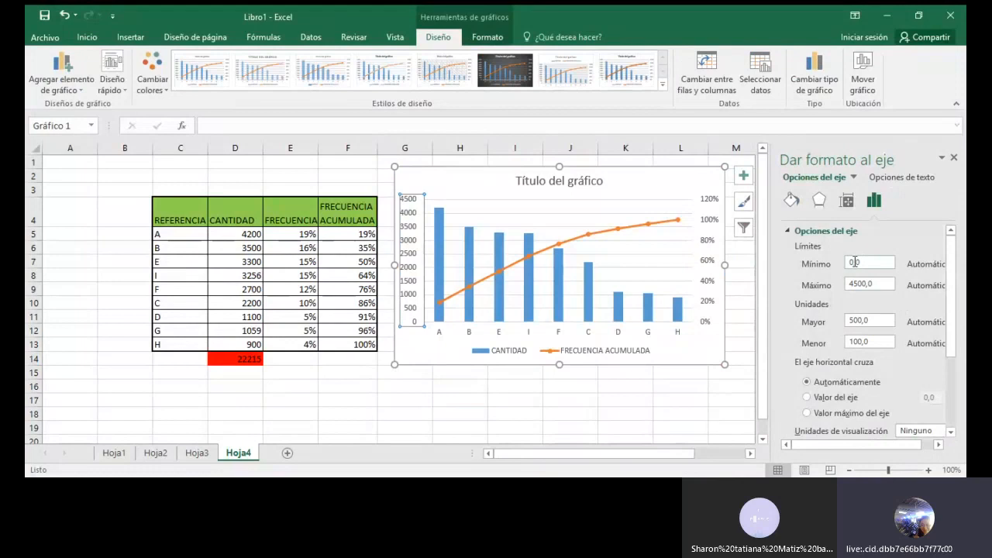
drag(868, 283, 848, 285)
key(BackSpace)
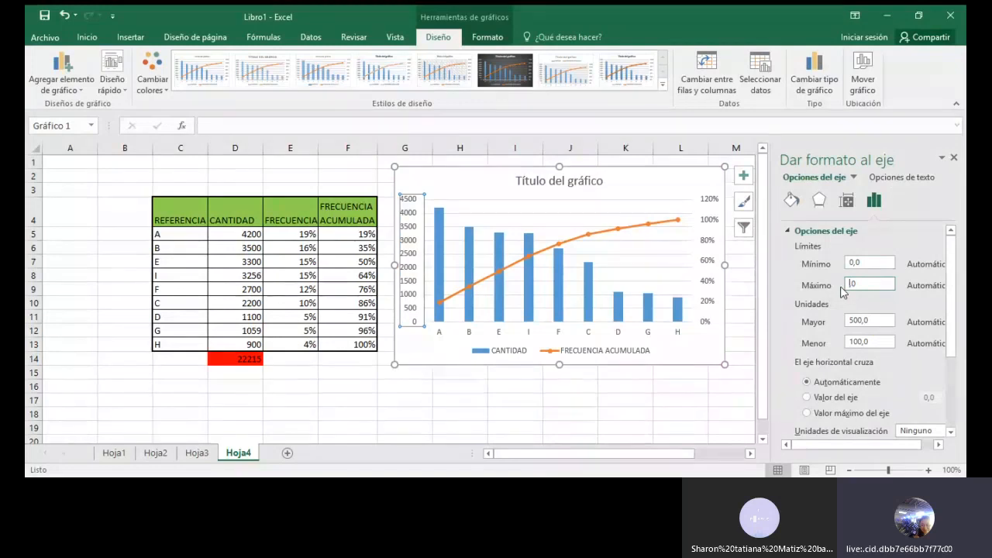
text(22215,)
click(954, 160)
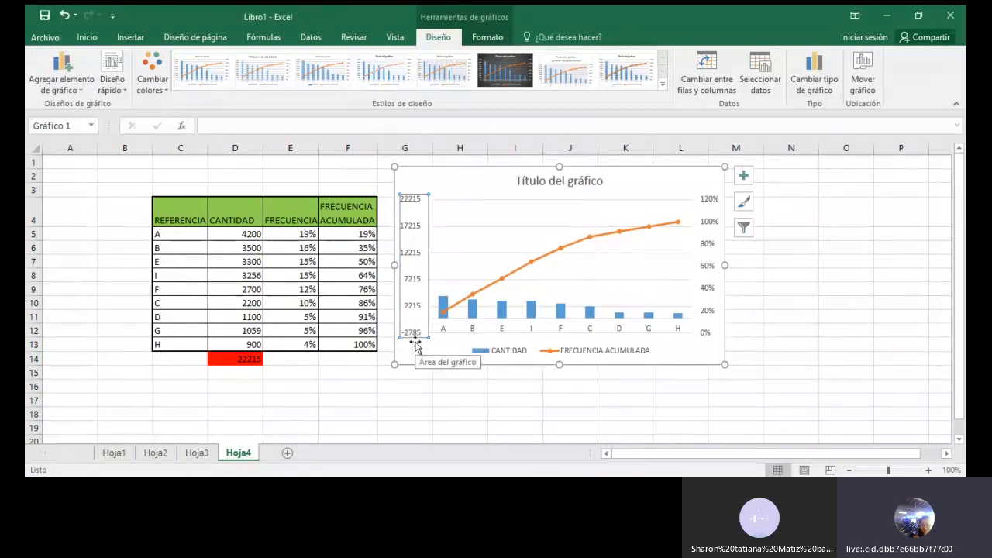
Step: Set the minimum bound of the chart's primary vertical axis to 0,0 and close the axis formatting
double_click(413, 202)
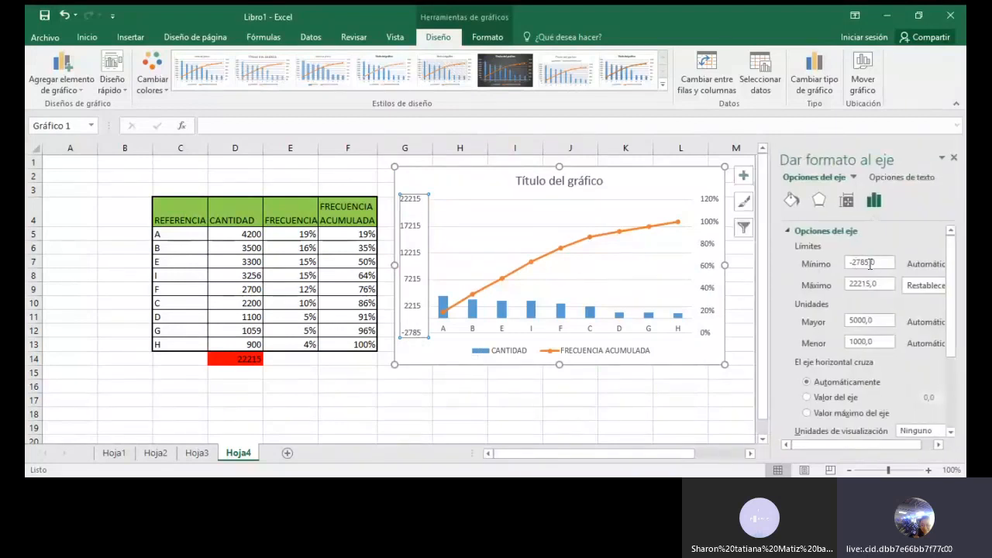
drag(871, 264, 843, 267)
text(0,0)
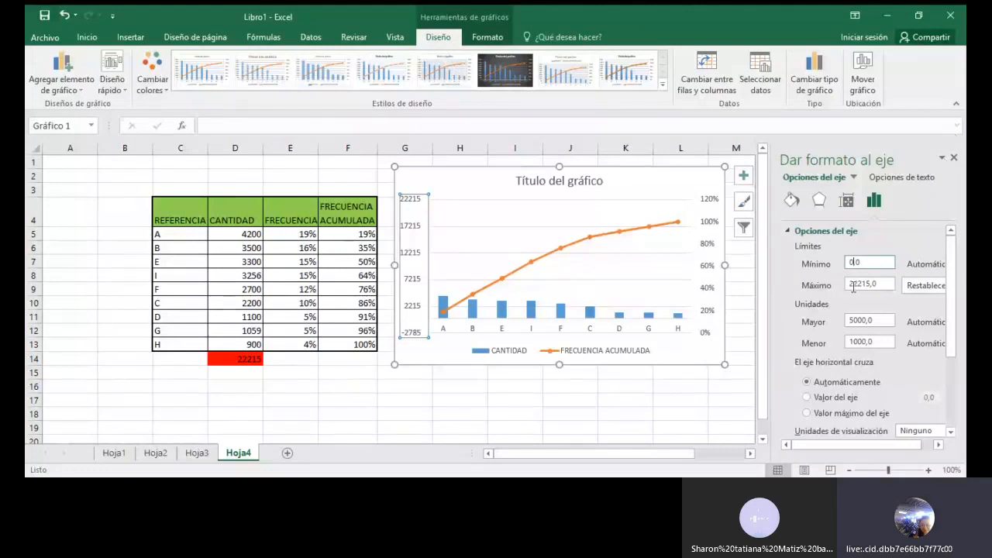
click(954, 159)
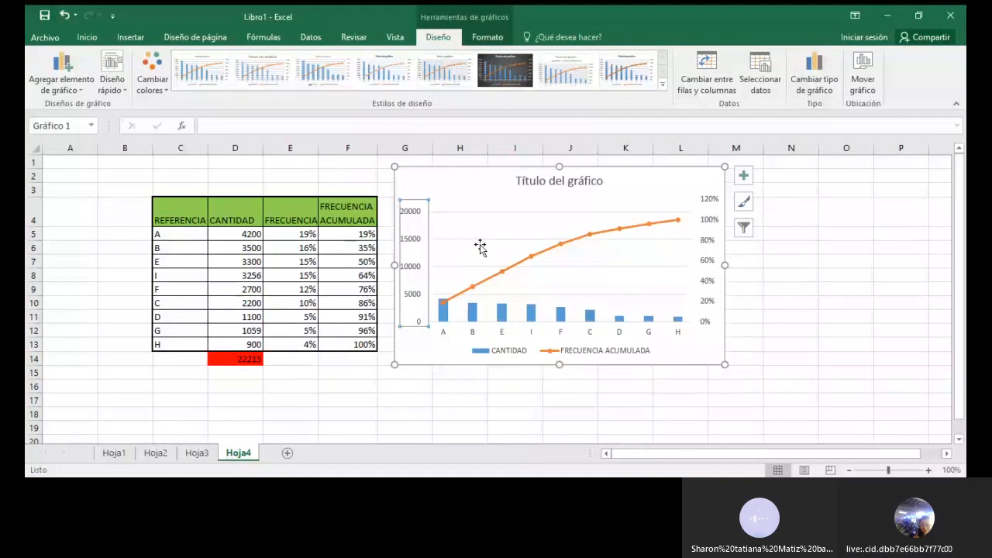
Step: Review the minimum and maximum bounds of the primary vertical axis, then close the axis formatting and deselect the chart
double_click(413, 221)
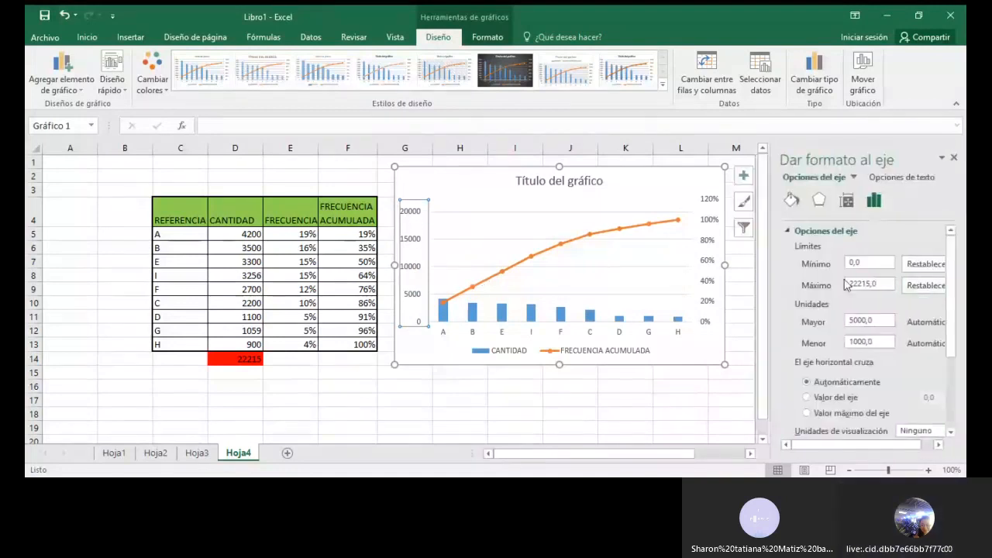
click(852, 264)
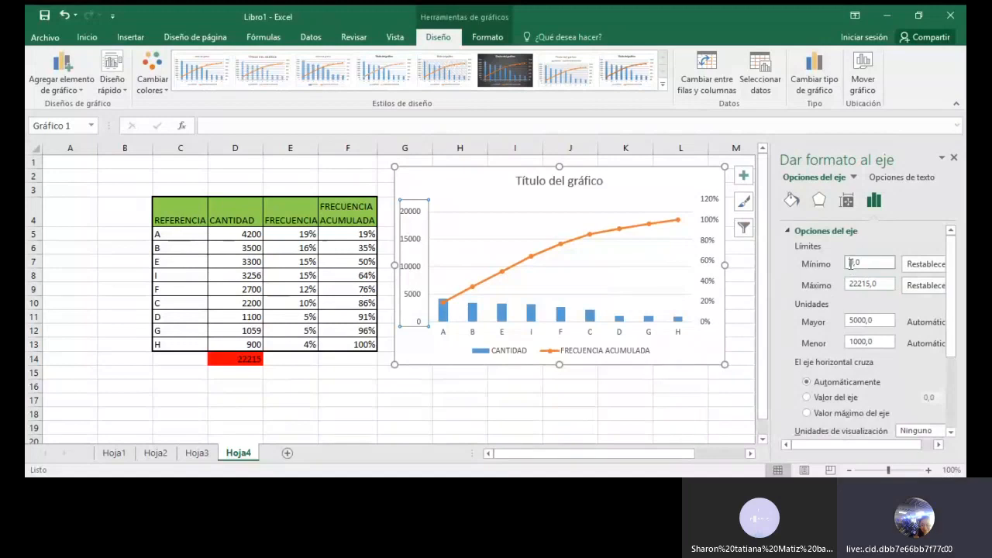
text(2)
click(853, 284)
key(Right)
key(Right)
key(Right)
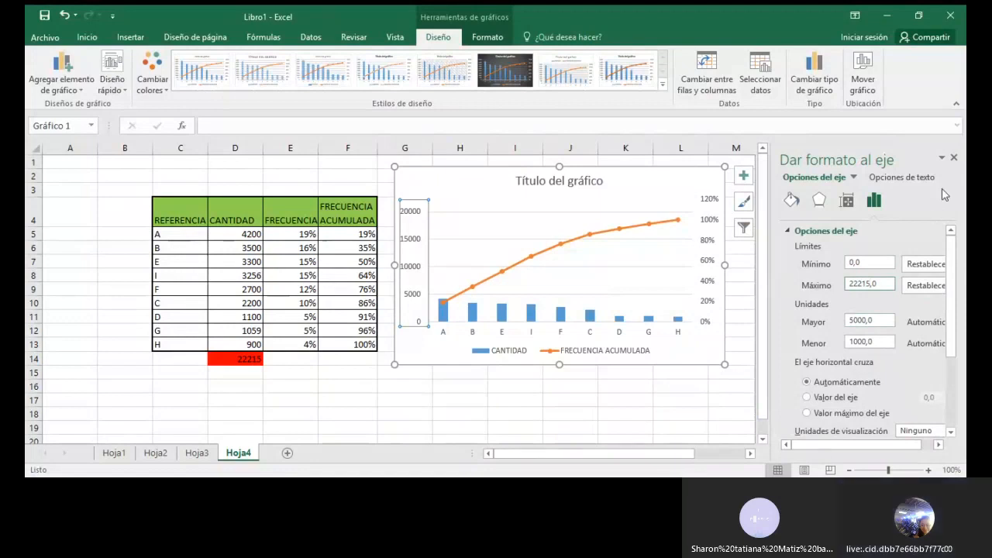
click(954, 158)
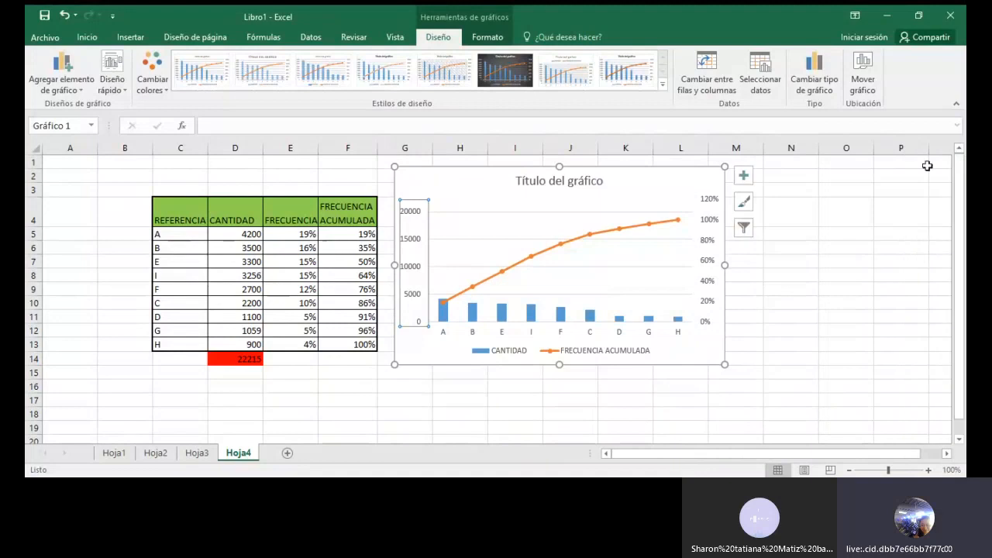
click(799, 313)
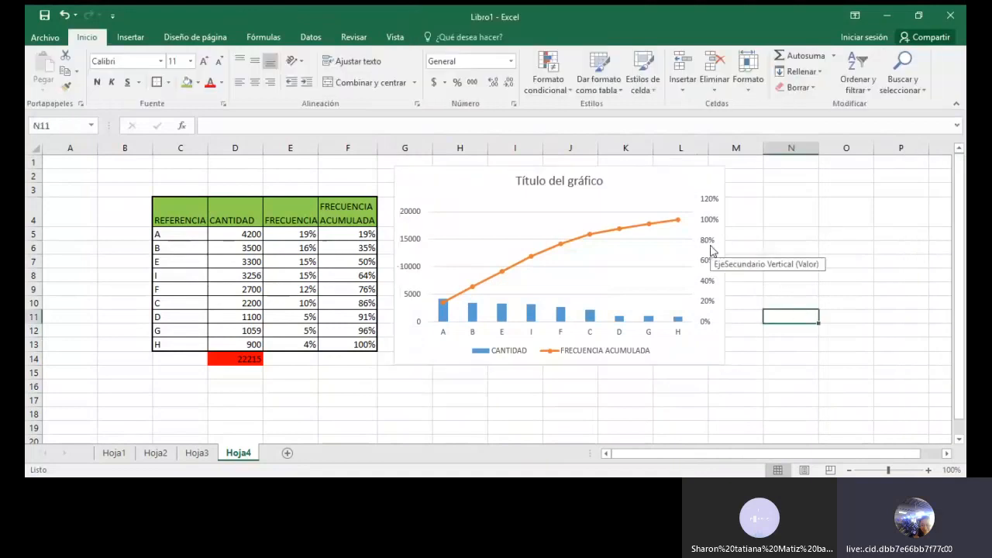
Step: Set the maximum bound of the chart's secondary vertical axis to 1,0 and close the axis formatting
double_click(712, 246)
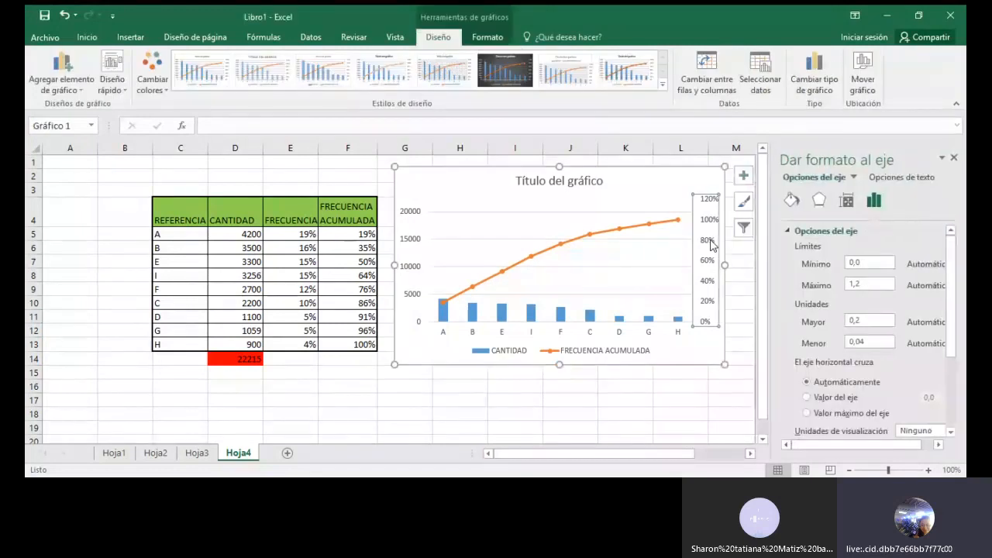
click(863, 286)
key(BackSpace)
text(0)
click(954, 158)
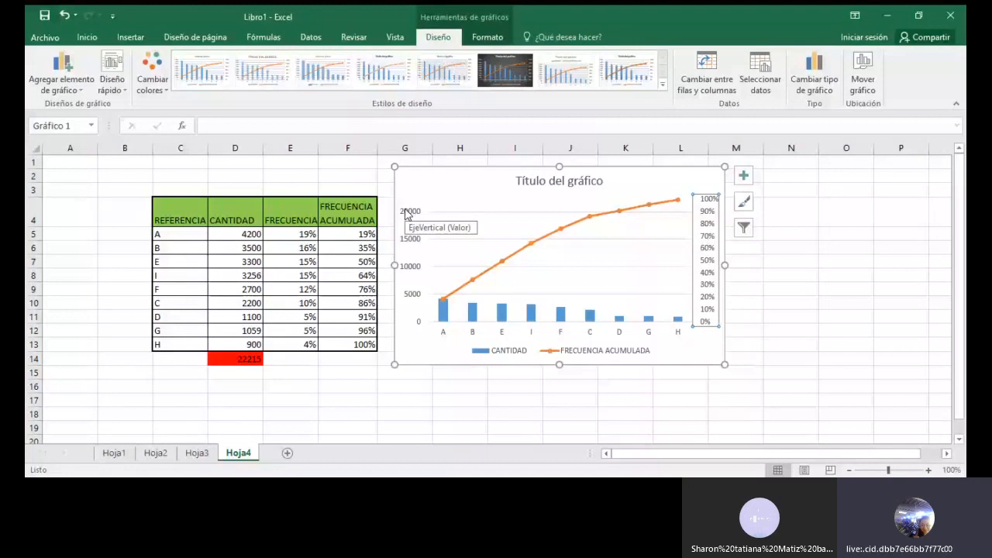
Step: Replace the chart's placeholder title with PARETO VENTAS MENSUALES and leave the whole chart selected
click(547, 181)
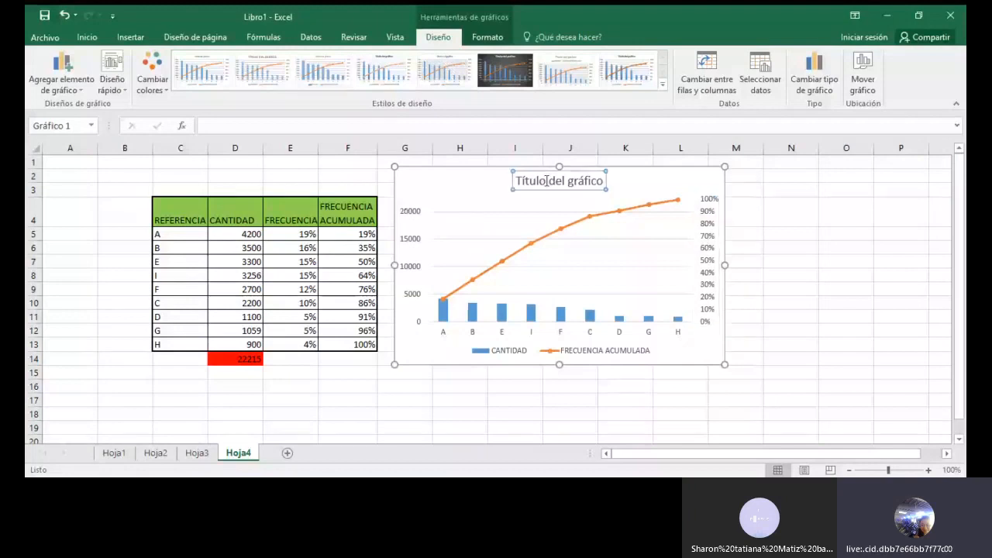
click(547, 182)
click(523, 180)
triple_click(538, 180)
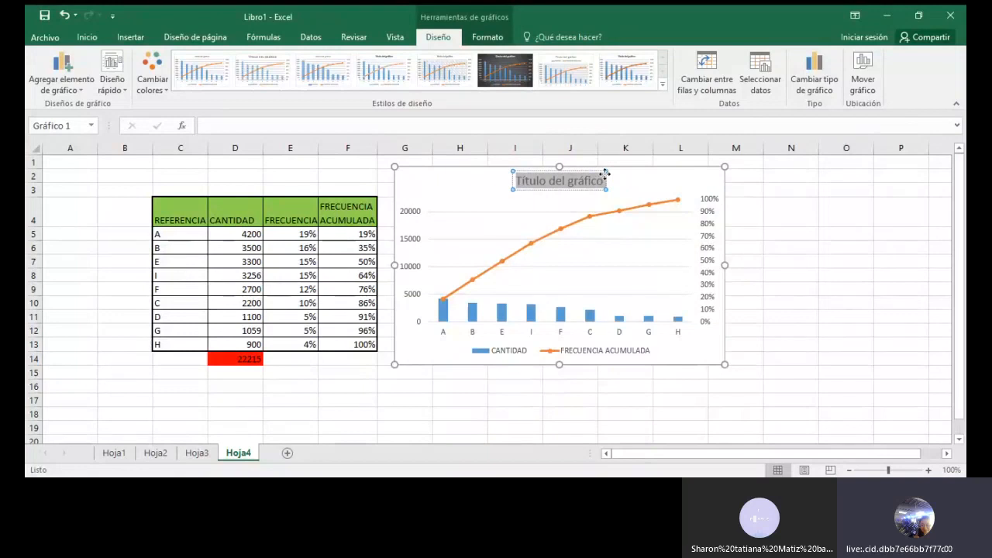
text(PARETO VENTAS MENSUALES)
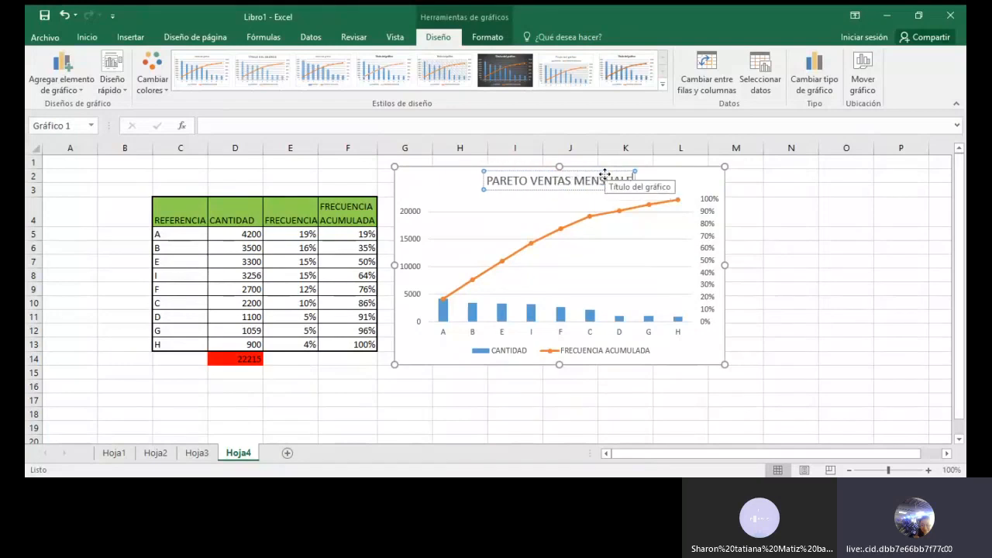
click(774, 286)
click(676, 187)
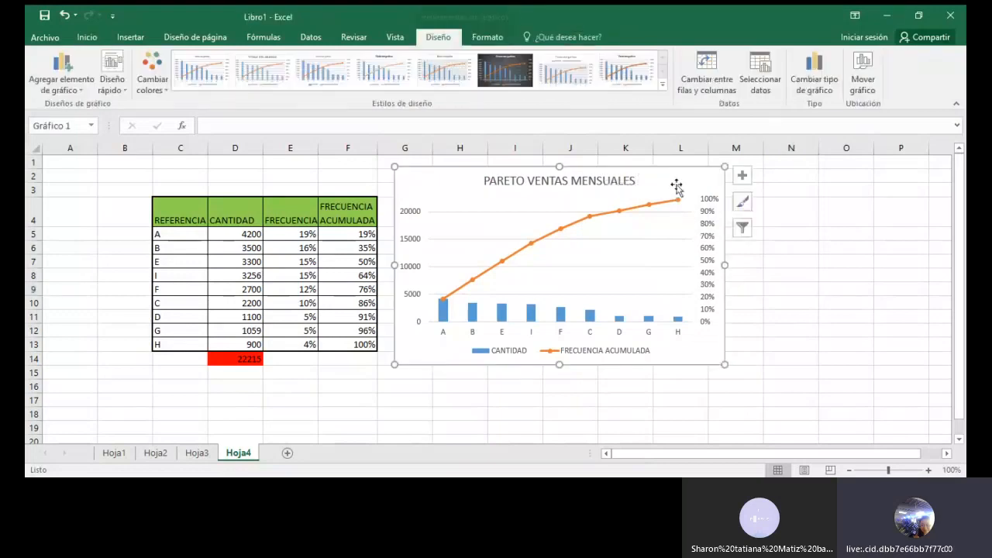